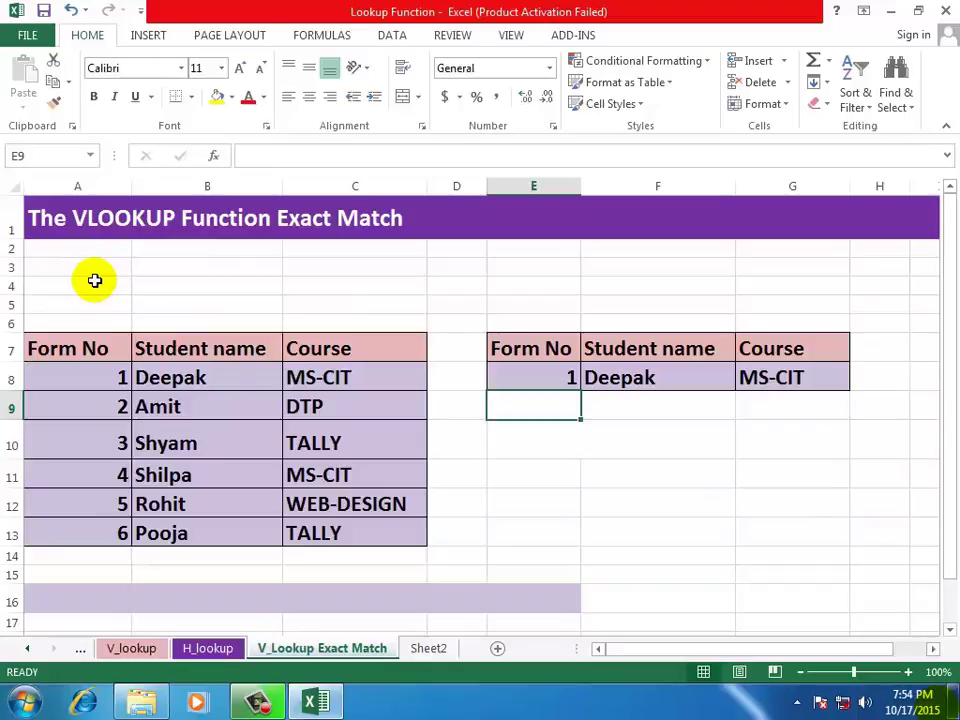
Step: Examine the sheet title, the existing lookup results in F8:G8 and the source student table in A7:C13
left_click(390, 317)
left_click(324, 221)
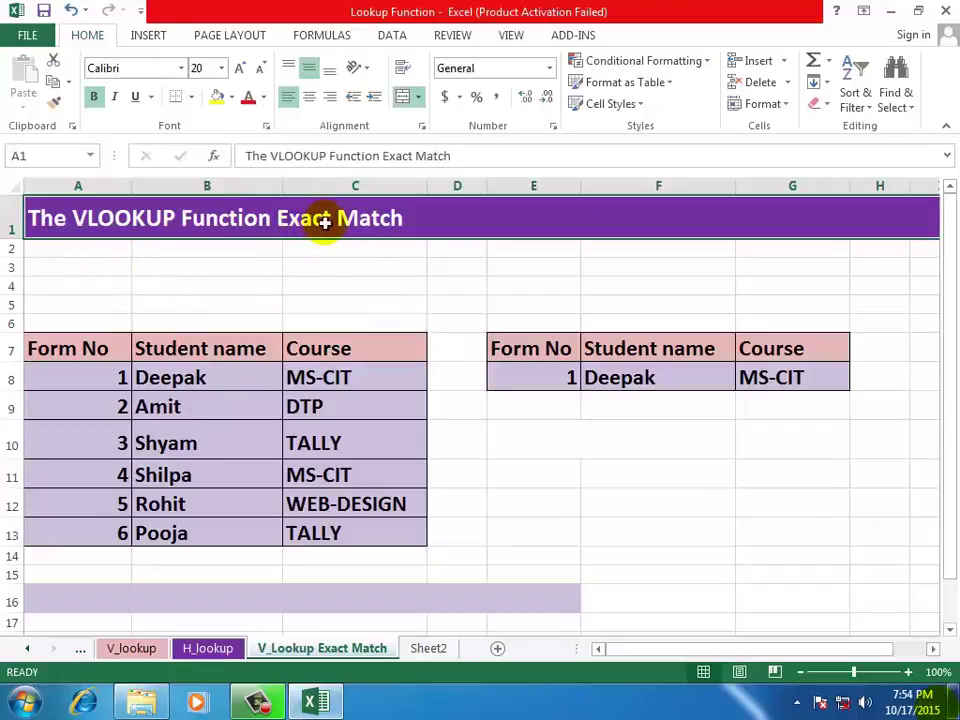
left_click(332, 262)
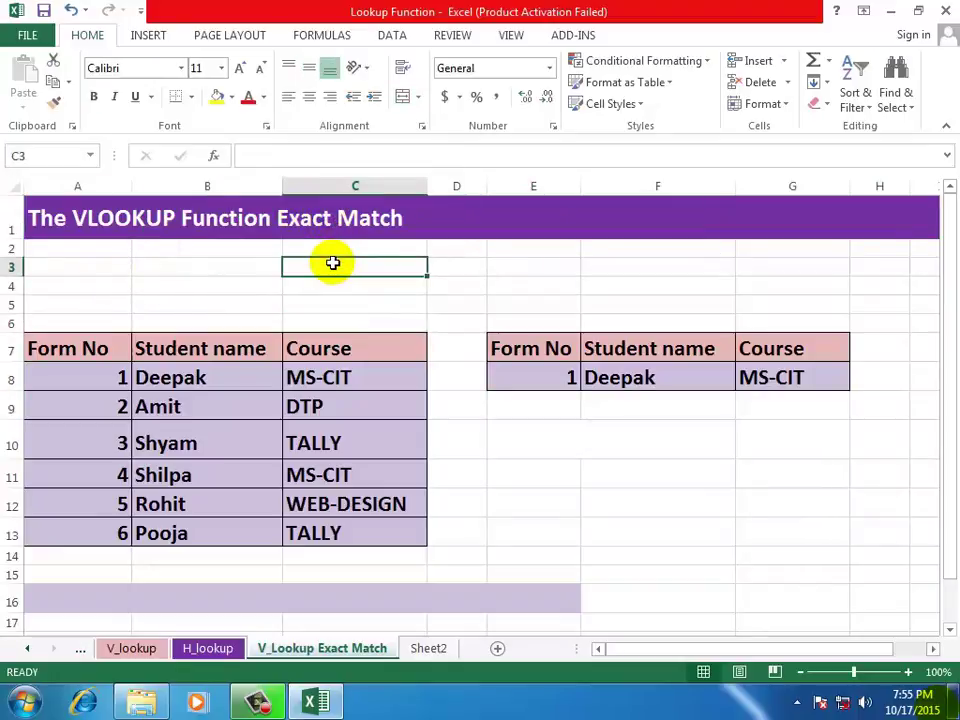
left_click(451, 280)
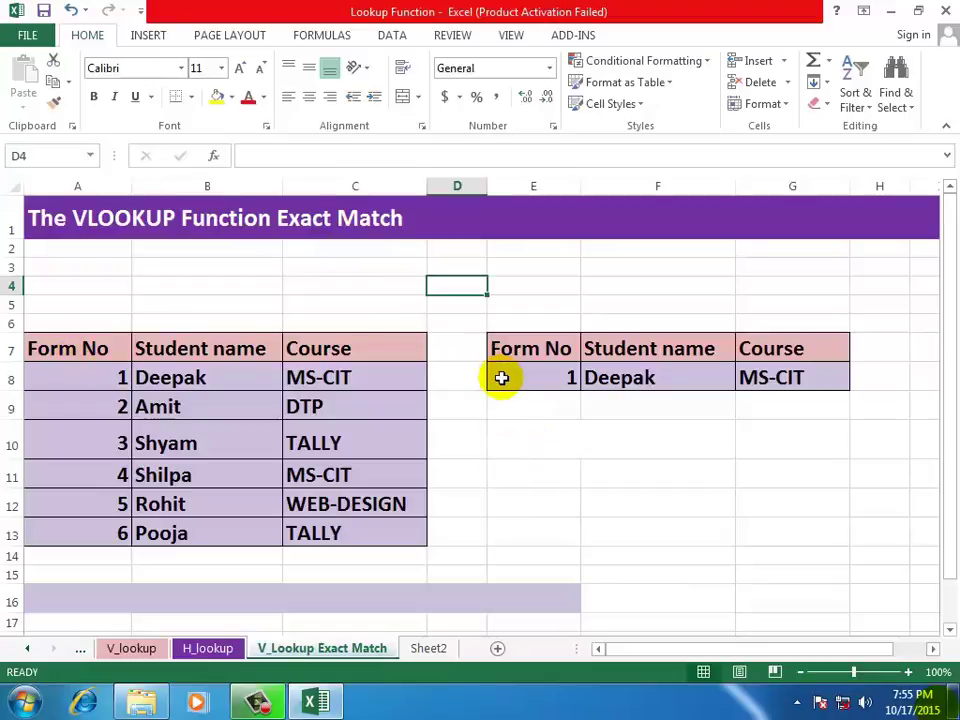
left_click(596, 431)
left_click(698, 378)
left_click_drag(698, 378, 767, 375)
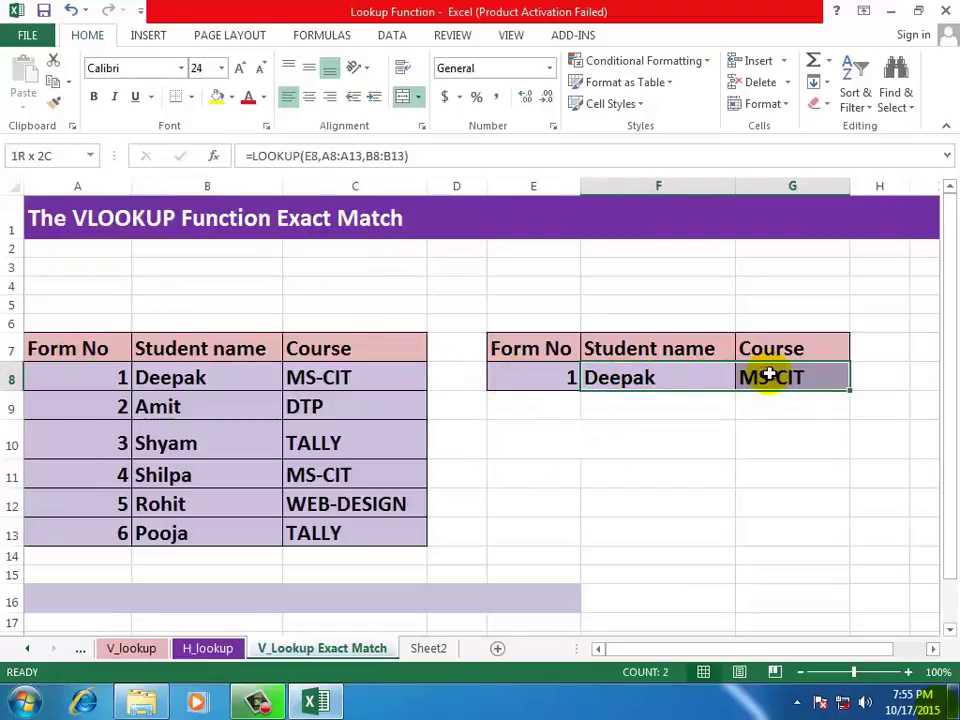
left_click(596, 444)
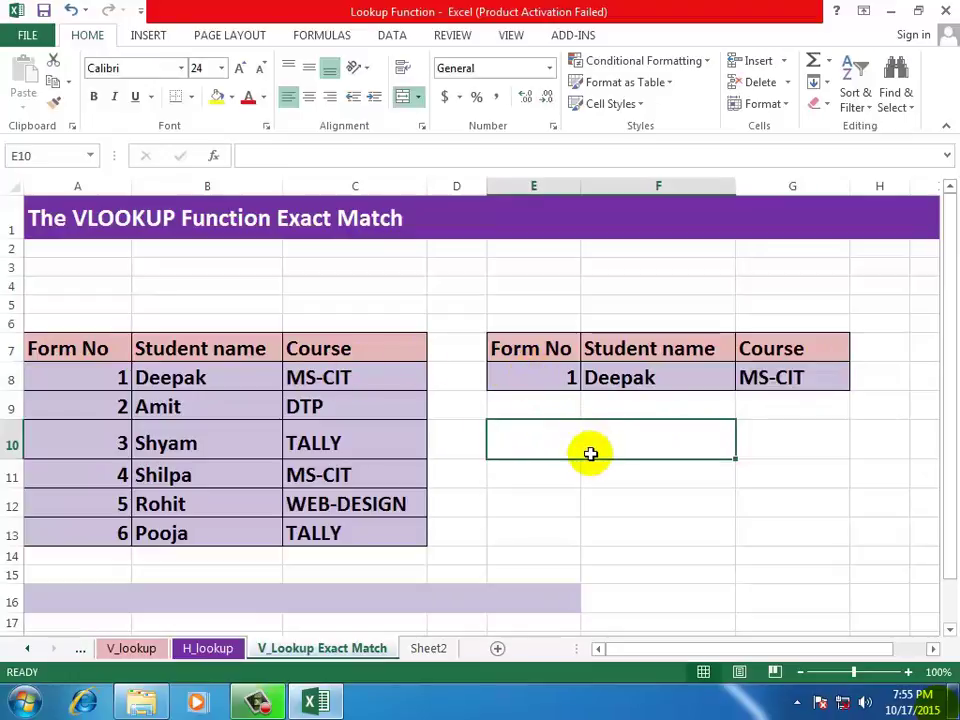
left_click_drag(45, 345, 392, 521)
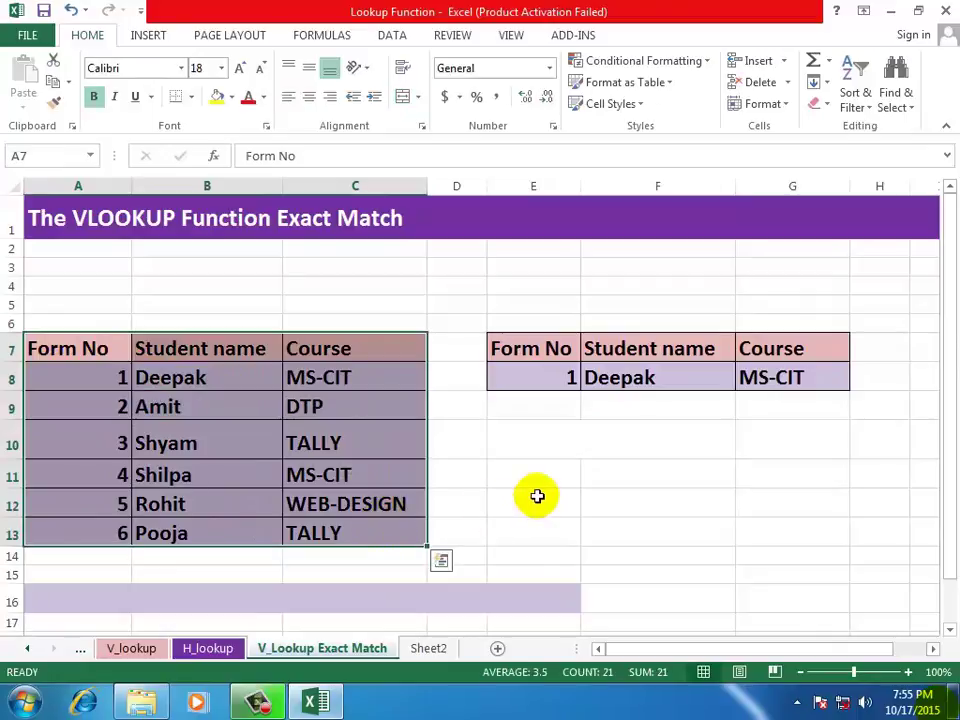
left_click(495, 452)
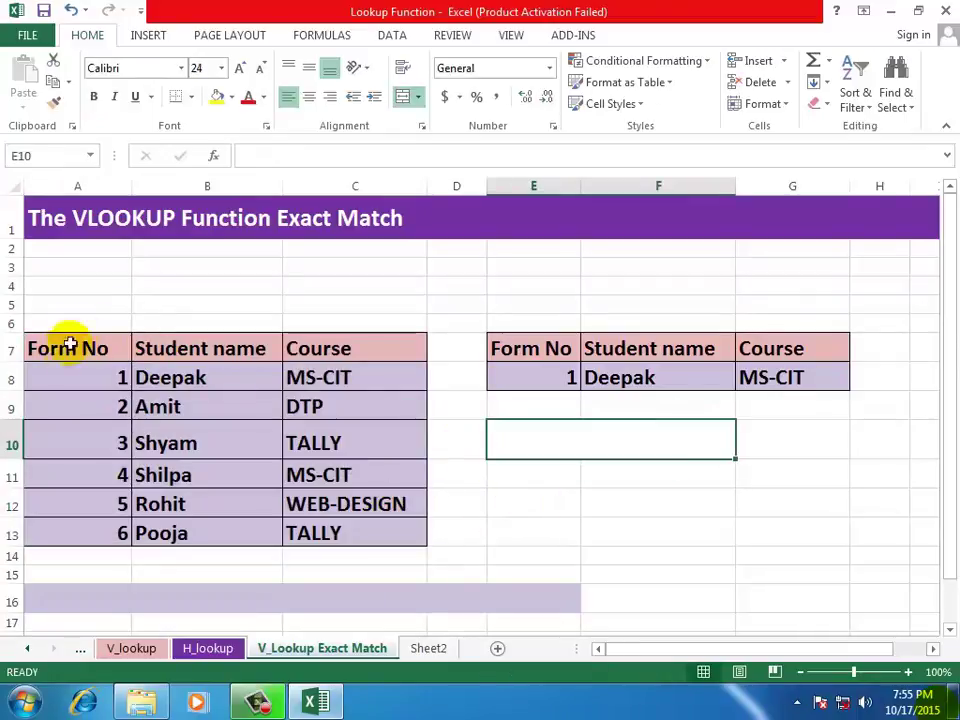
left_click_drag(71, 345, 680, 505)
left_click(547, 452)
left_click_drag(71, 341, 369, 523)
left_click(504, 452)
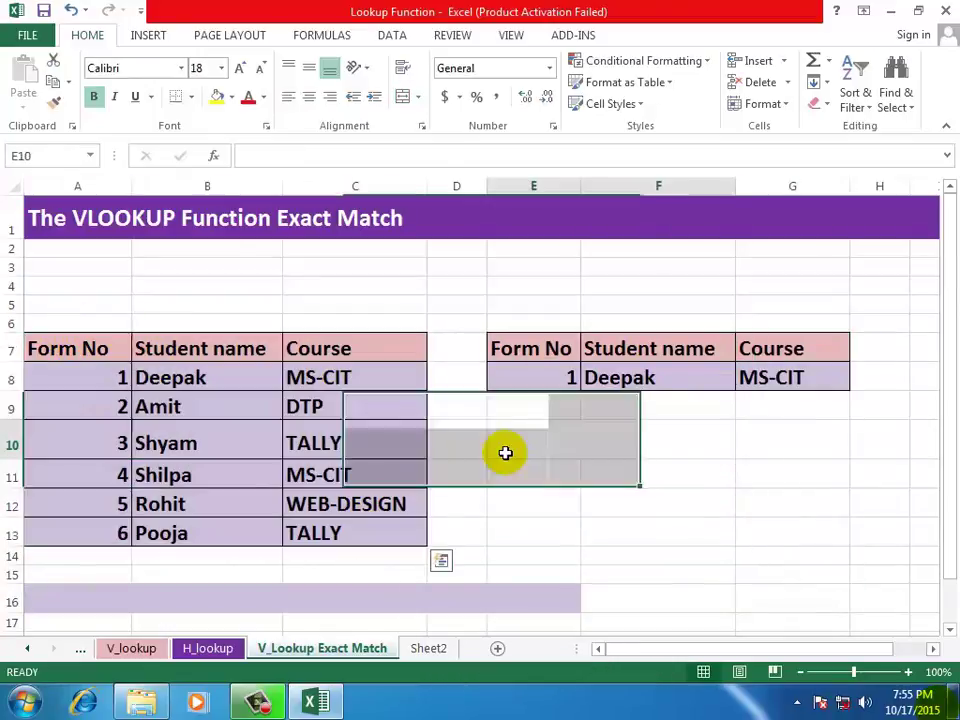
Step: Number the source table's columns by entering 1, 2 and 3 in cells A6, B6 and C6
left_click(81, 320)
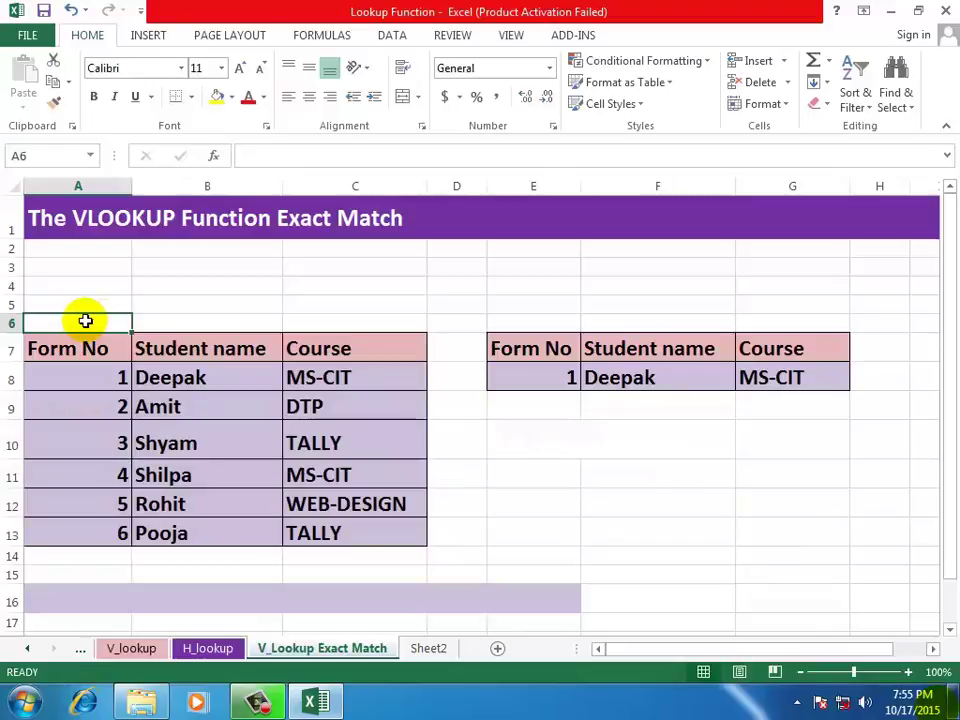
type("1")
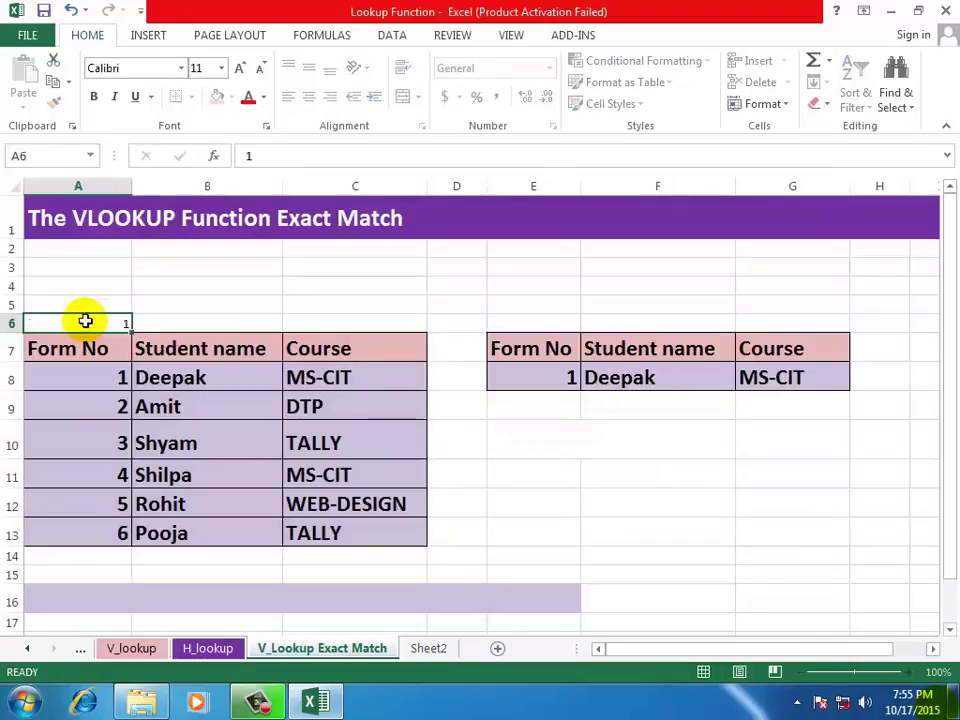
key("Tab")
type("2")
key("Tab")
type("3")
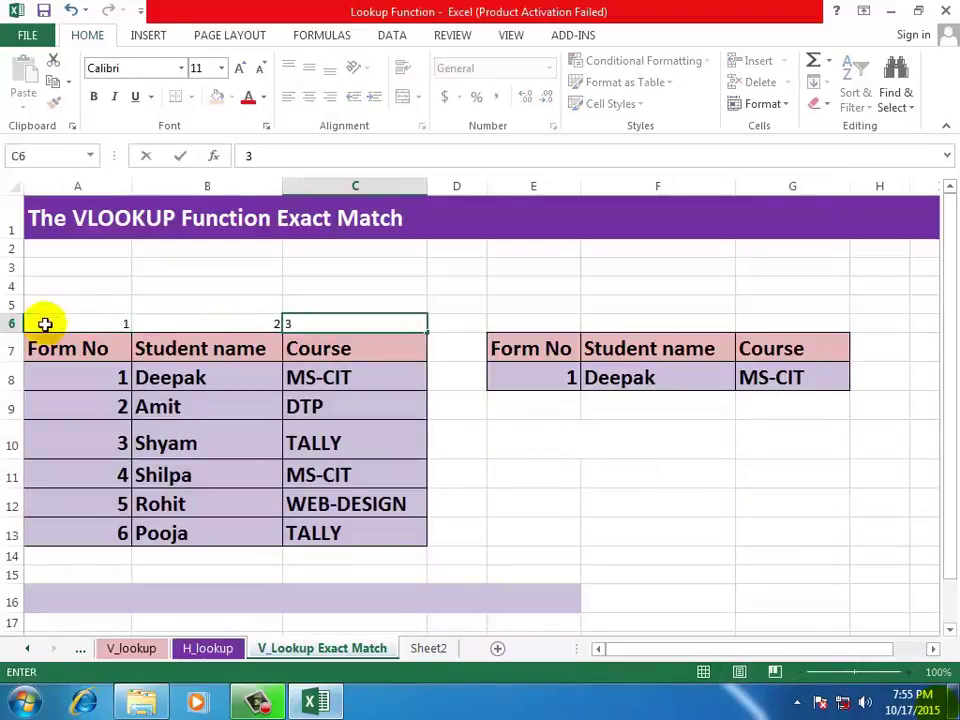
left_click(249, 433)
Step: Enlarge the column numbers in A6:C6 to font size 18 and centre them horizontally
left_click_drag(75, 318, 354, 321)
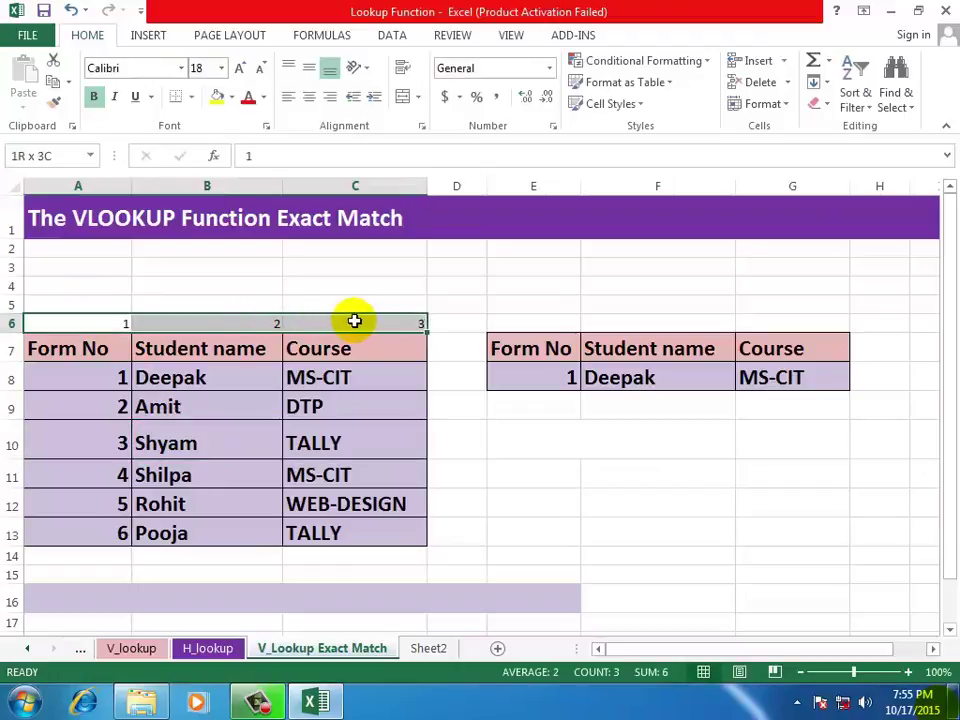
left_click(241, 68)
left_click(241, 68)
left_click(241, 68)
left_click(241, 68)
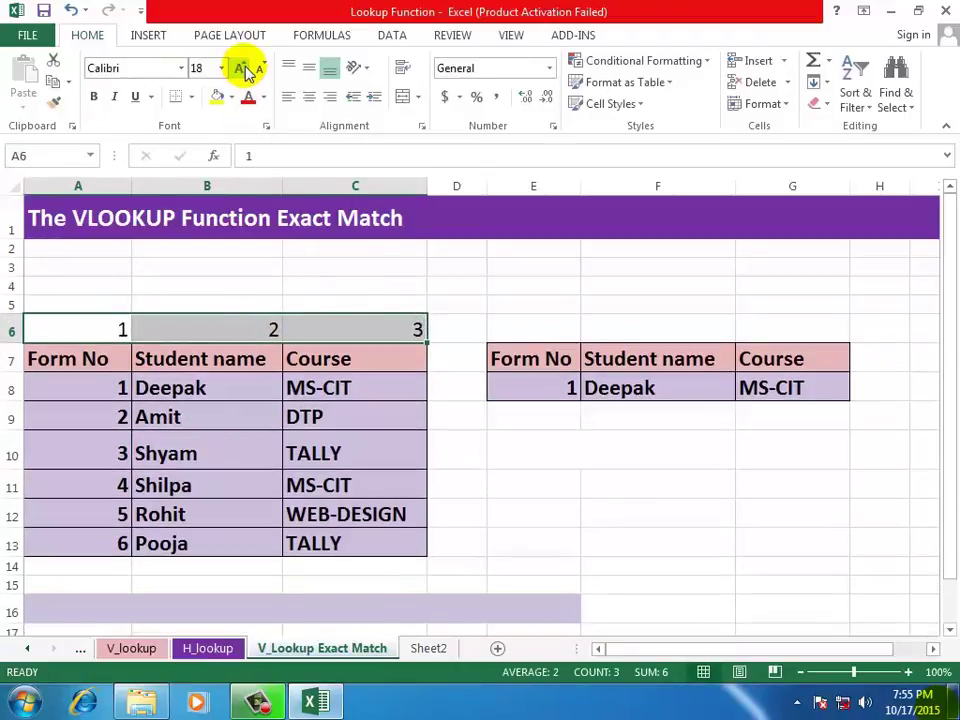
left_click(310, 99)
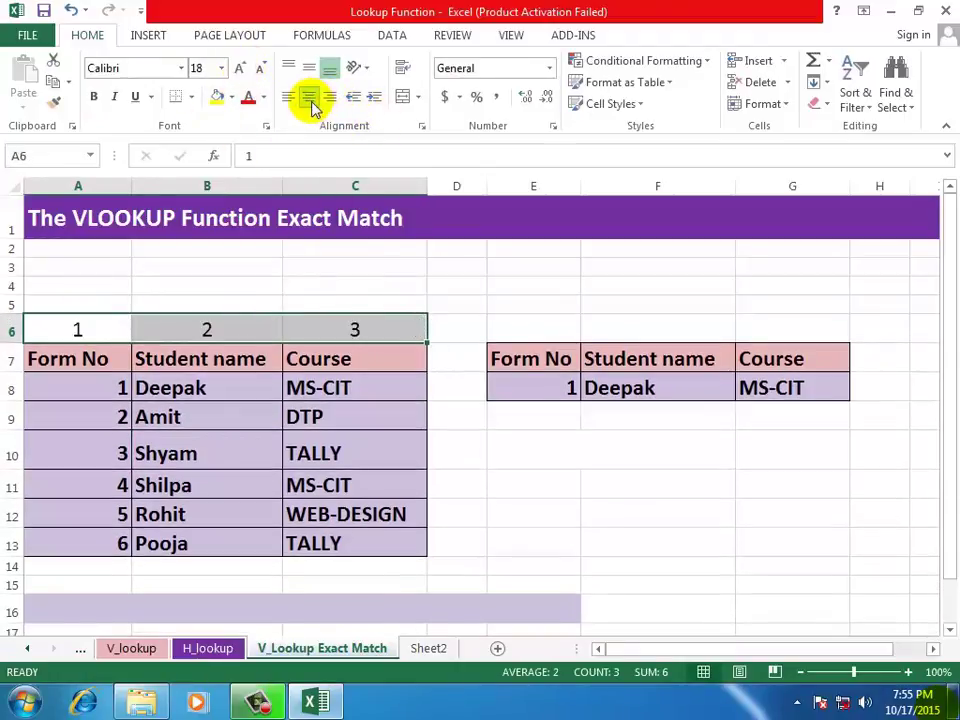
left_click(390, 448)
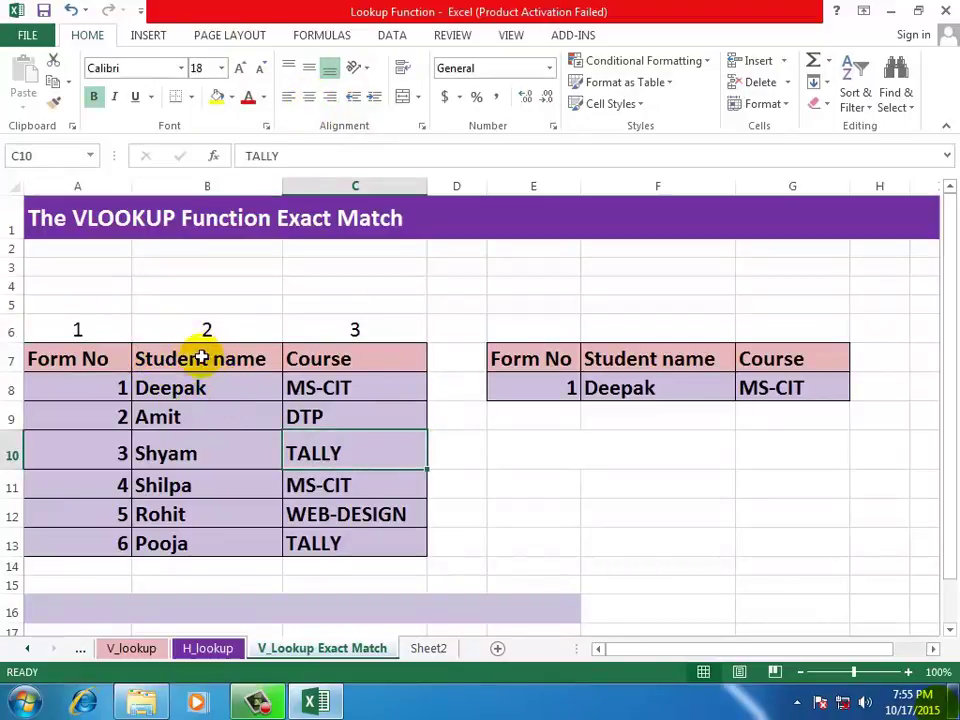
Step: Examine how the numbers in row 6 correspond to the source table's columns and the student name result in F8
left_click(76, 360)
left_click(256, 361)
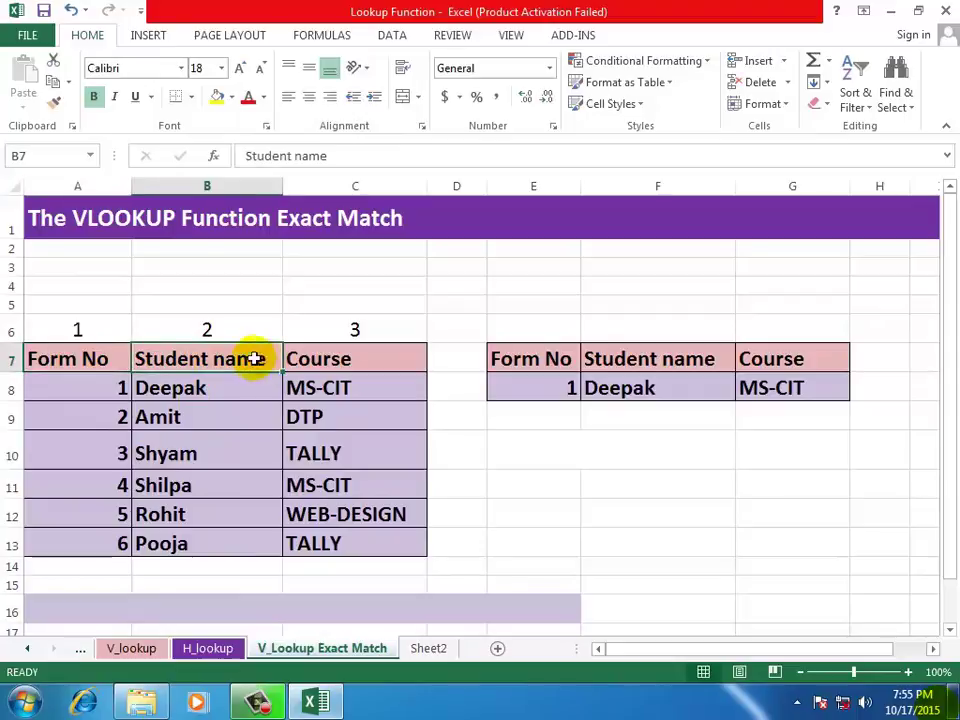
left_click(208, 329)
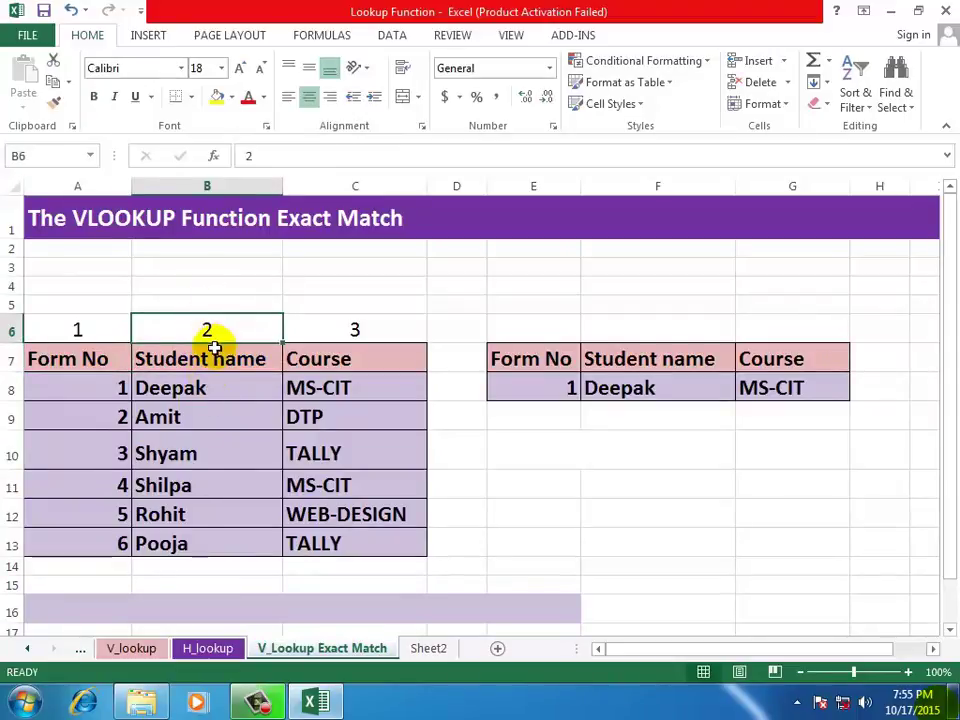
left_click(357, 322)
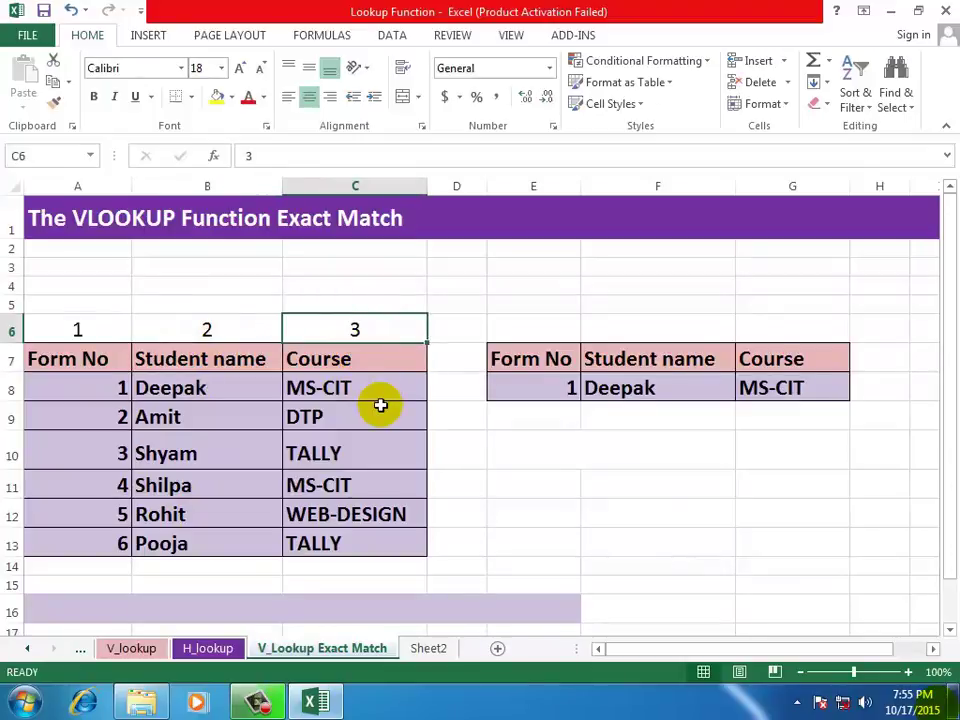
left_click(480, 493)
left_click_drag(340, 338, 358, 525)
left_click(490, 490)
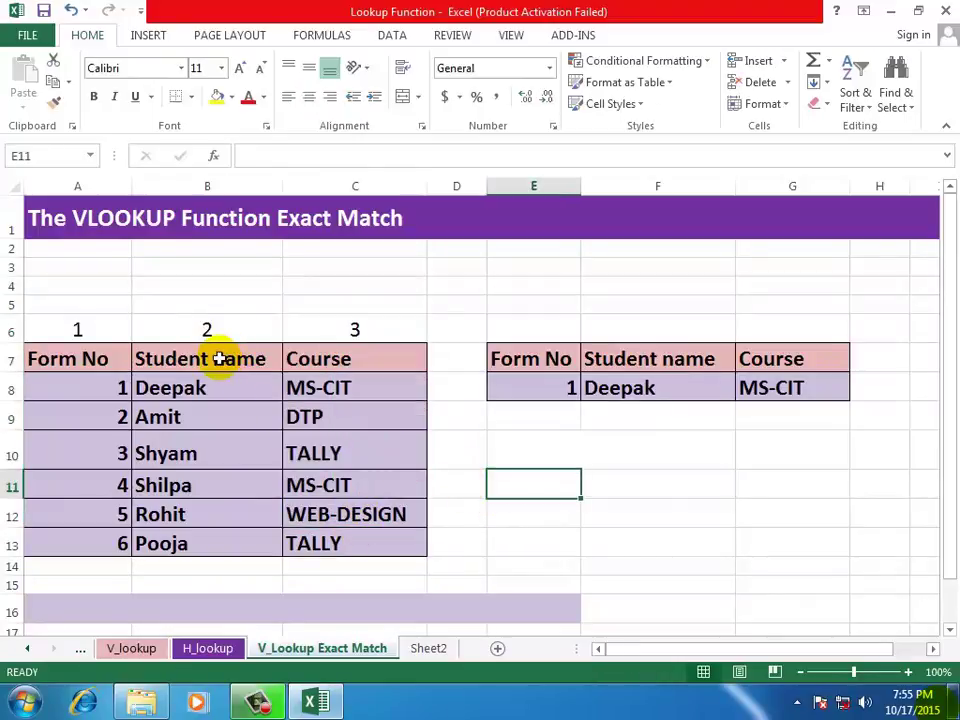
left_click(649, 388)
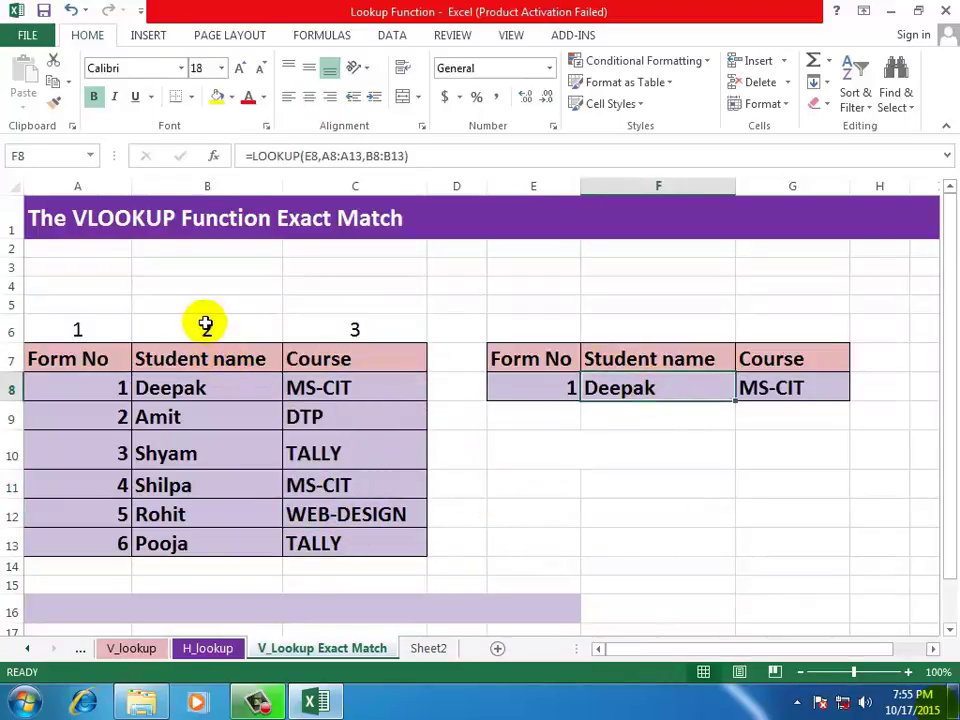
left_click_drag(204, 325, 210, 540)
left_click(210, 540)
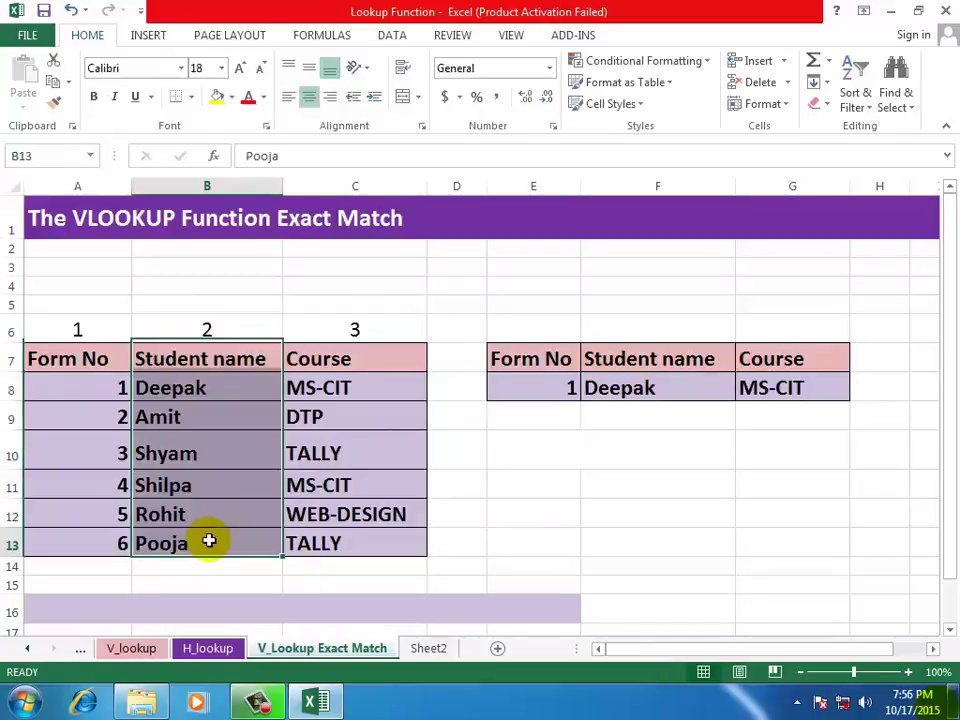
left_click(430, 436)
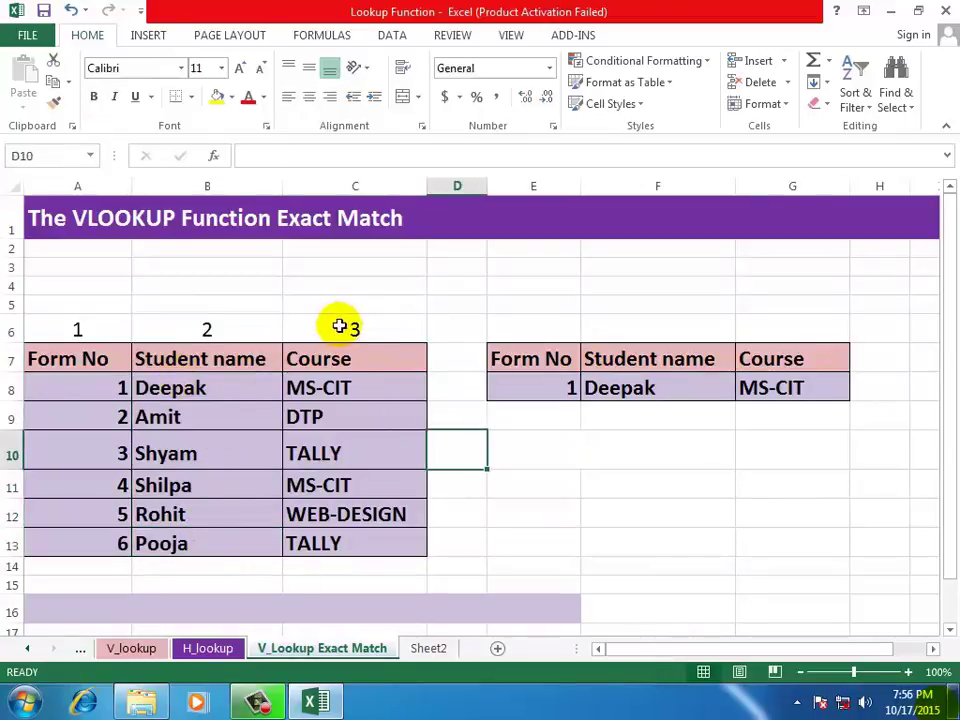
left_click_drag(339, 326, 332, 528)
left_click(556, 450)
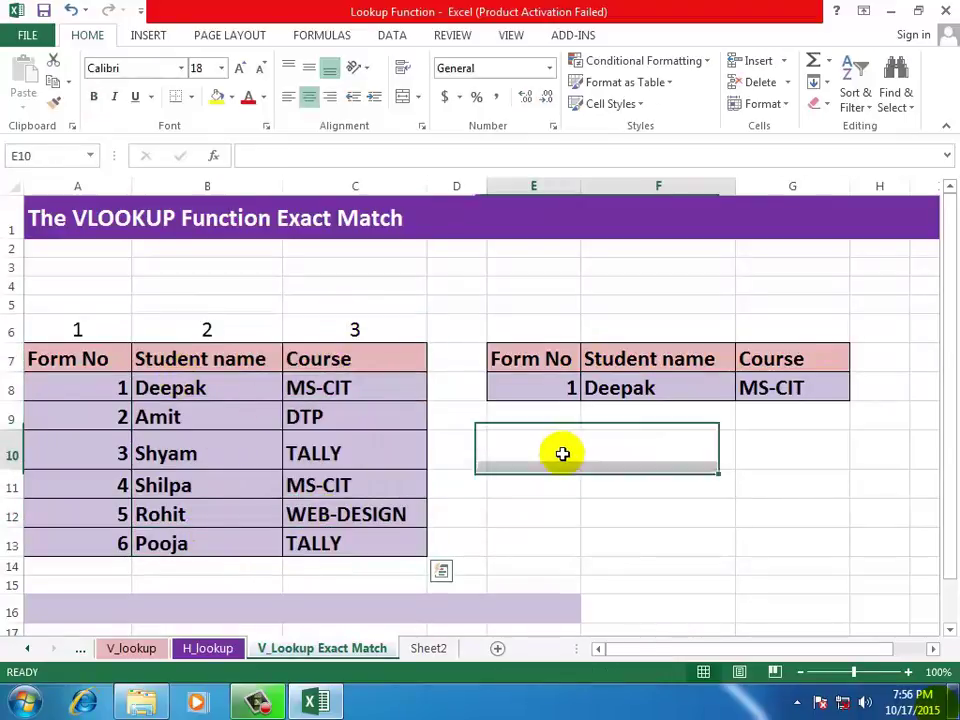
left_click(653, 392)
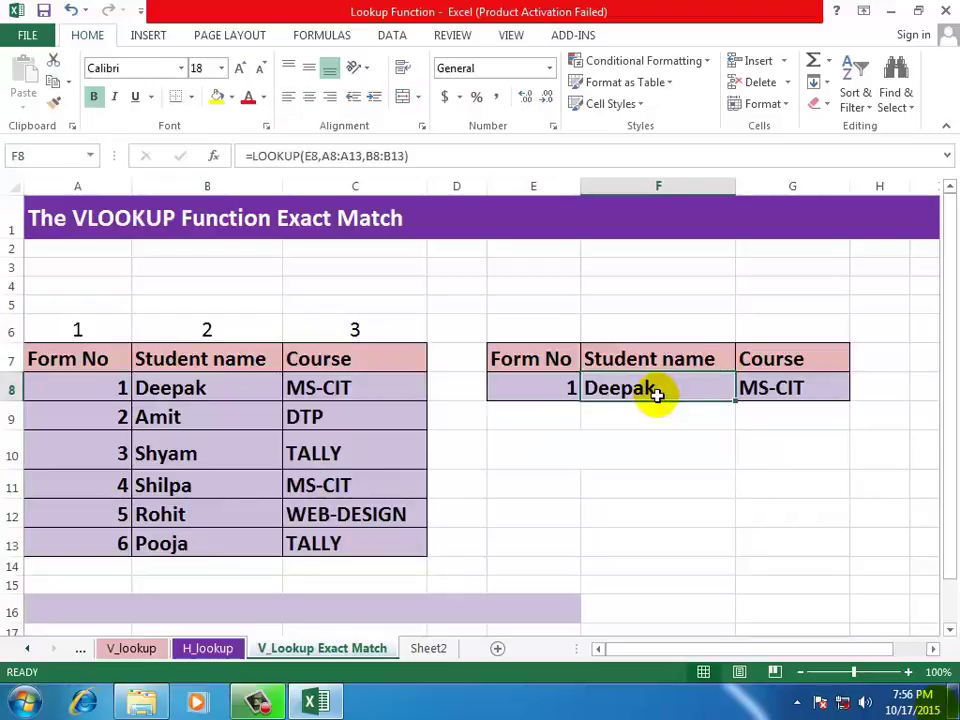
left_click(750, 446)
Step: Replace the student name formula in F8 with the exact-match lookup =VLOOKUP(E8,A7:C13,2,FALSE)
left_click(643, 387)
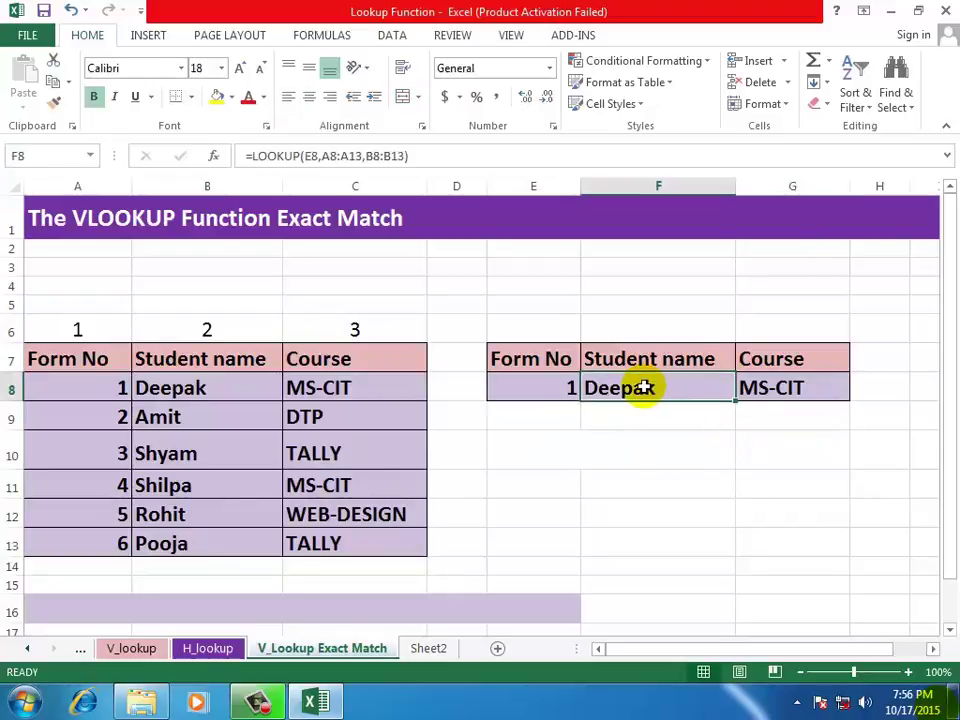
type("=")
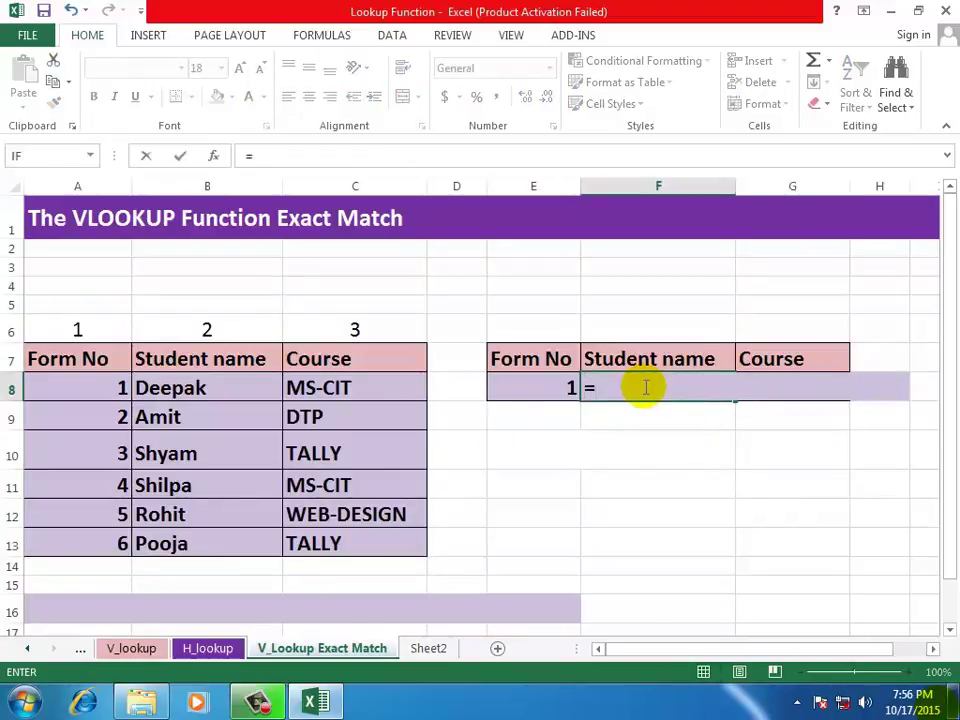
type("VL")
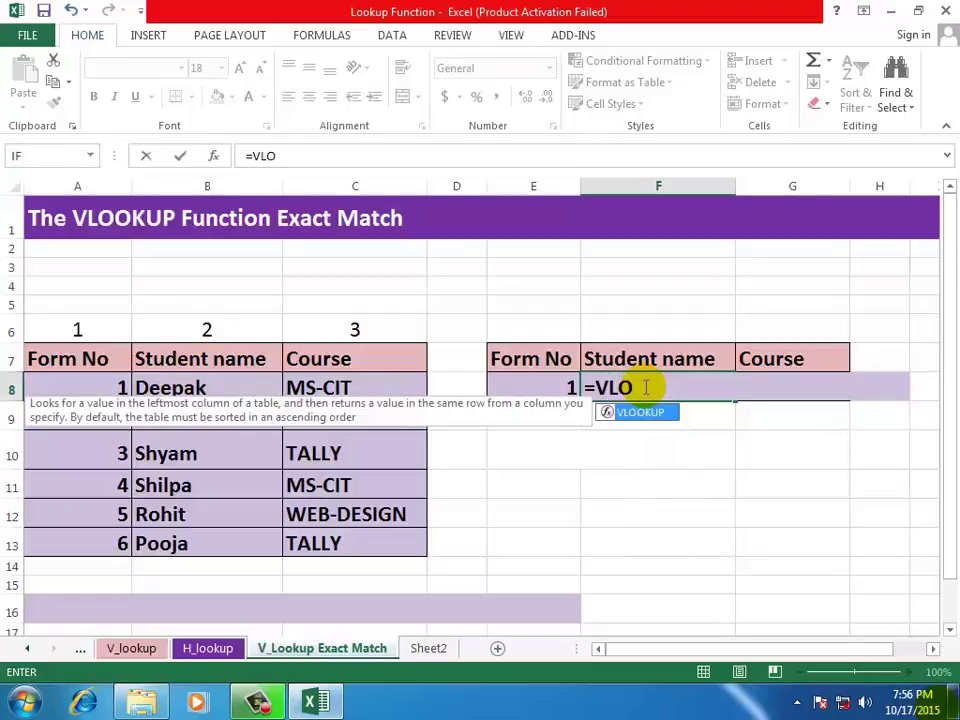
type("O")
key("Tab")
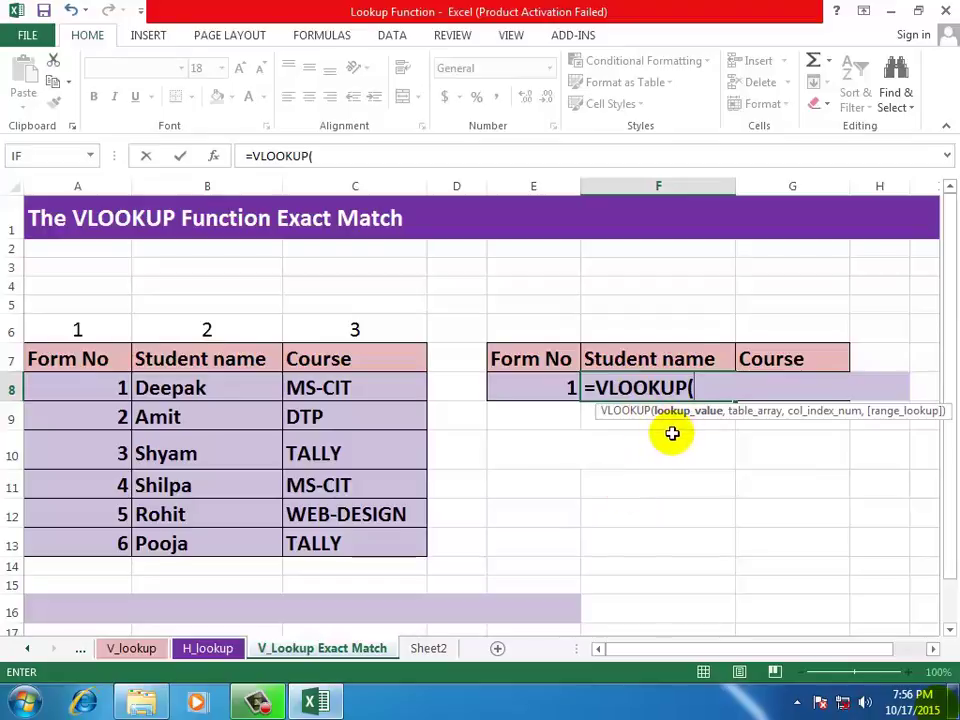
left_click(526, 387)
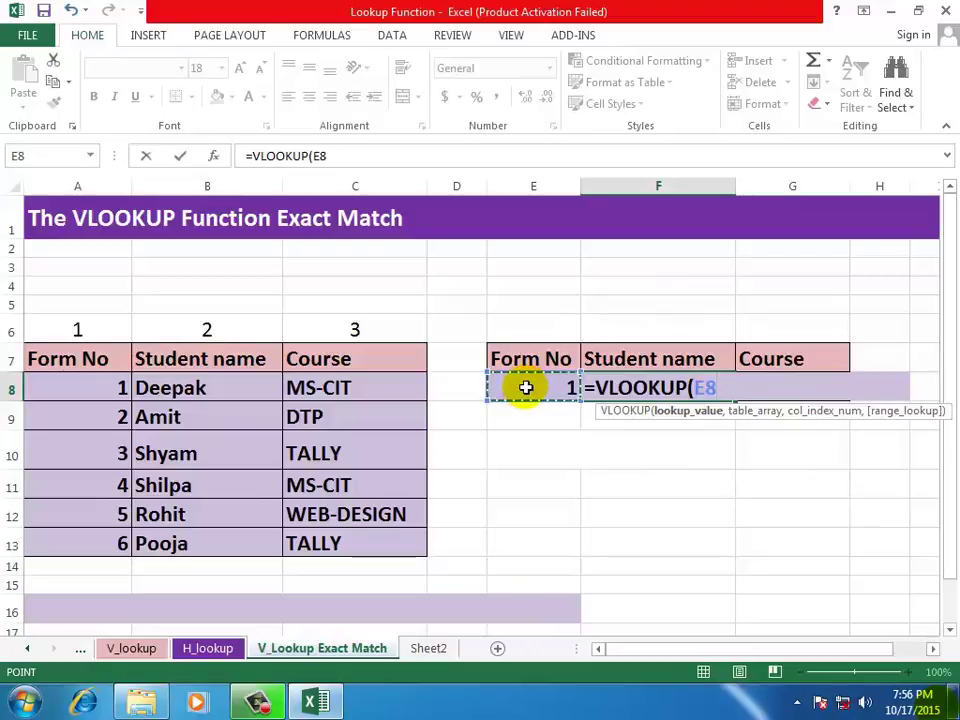
type(",")
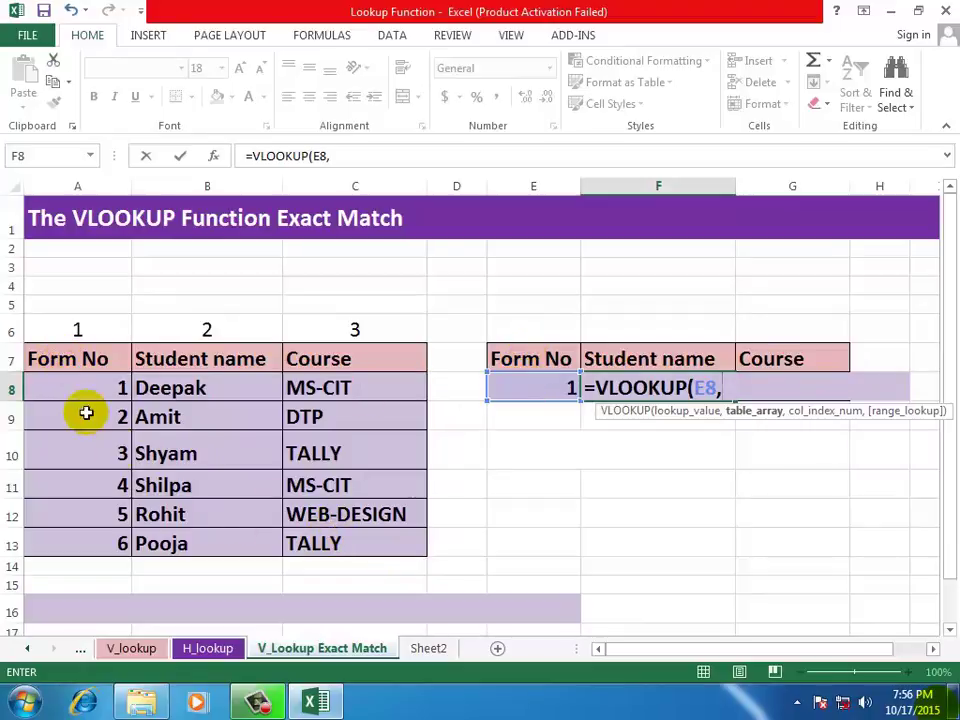
left_click_drag(43, 349, 340, 535)
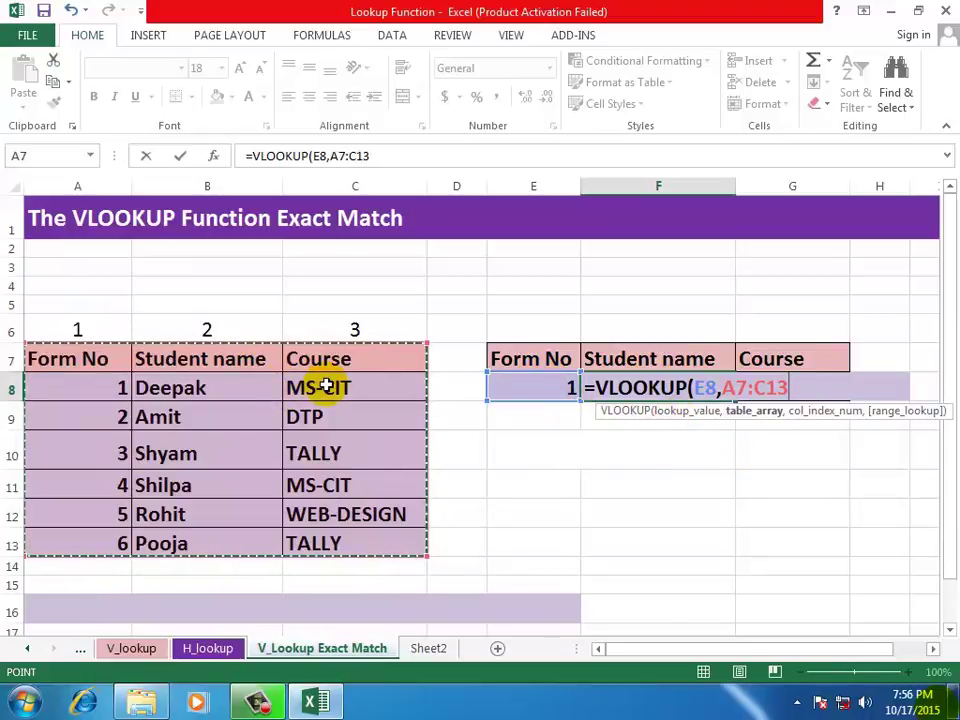
type(",2")
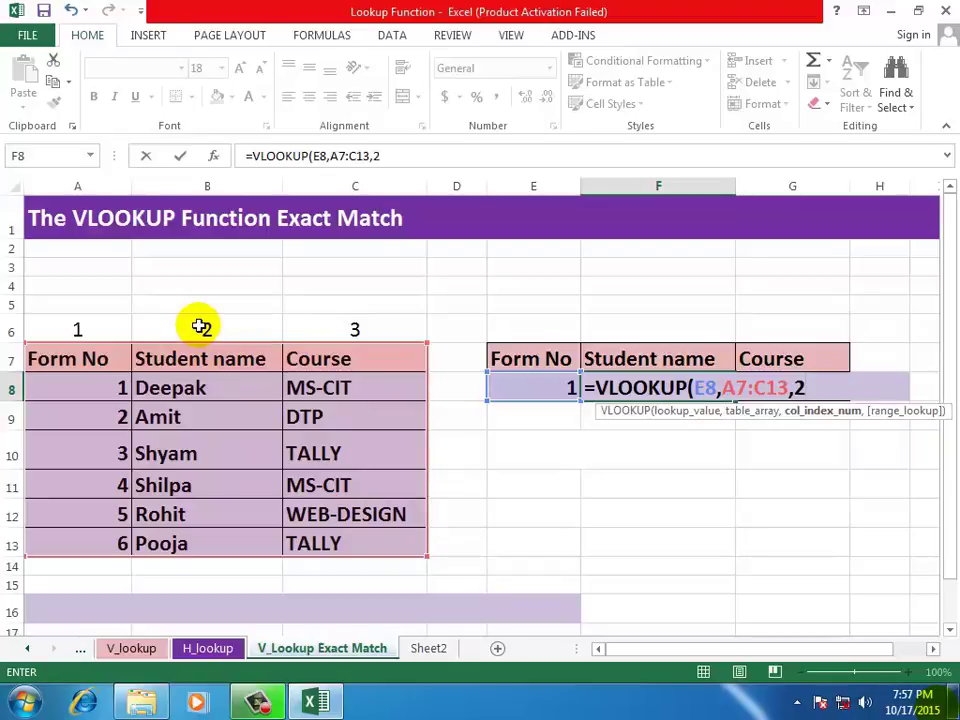
type(",FALSE")
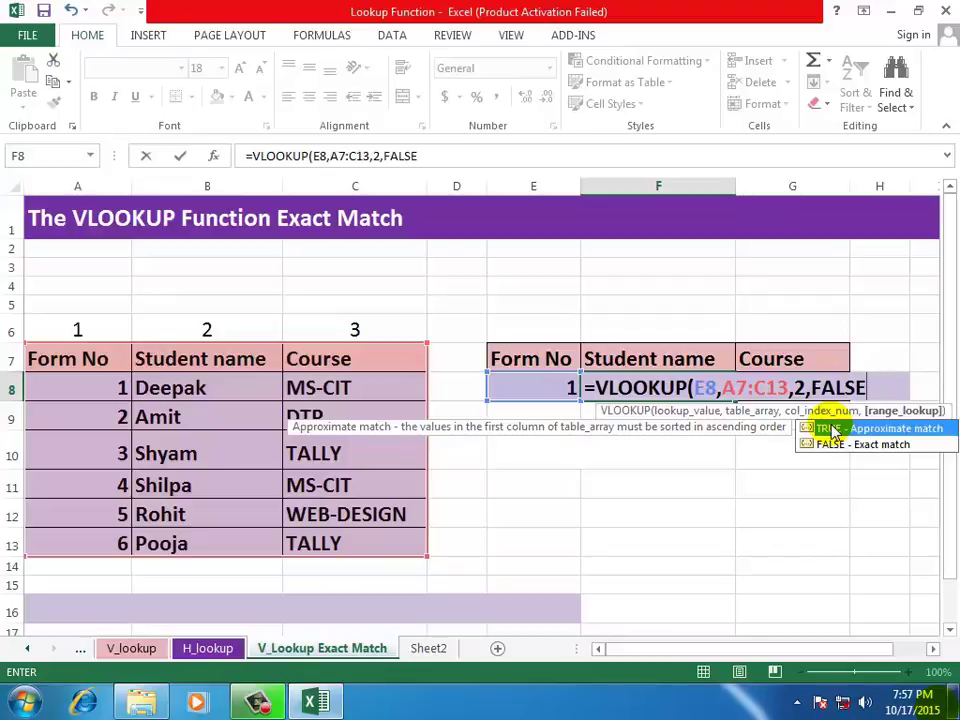
type(")")
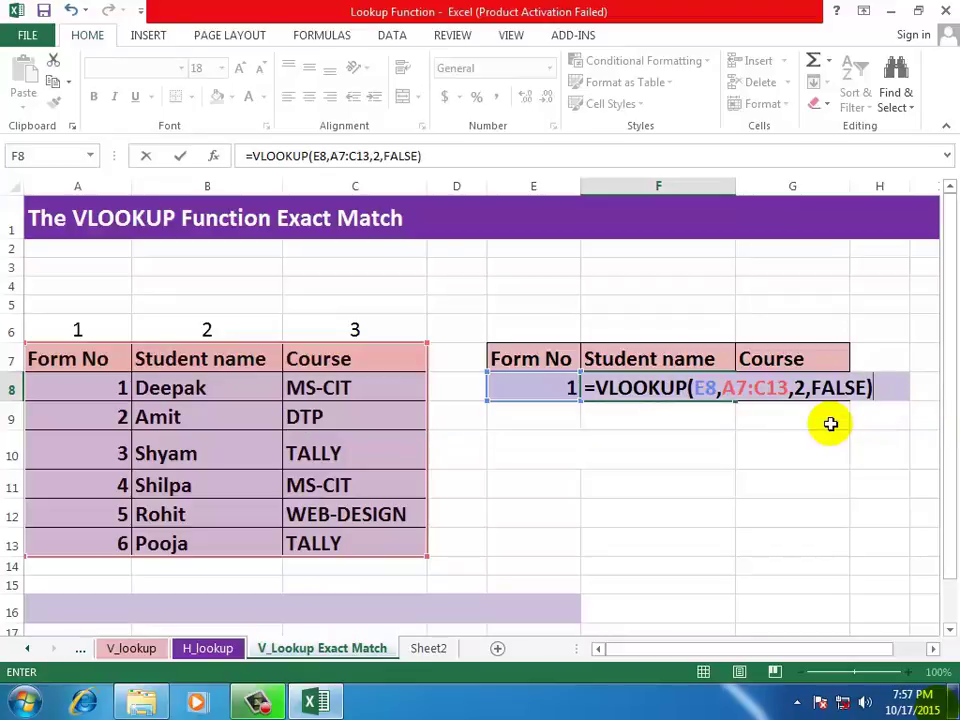
key("Return")
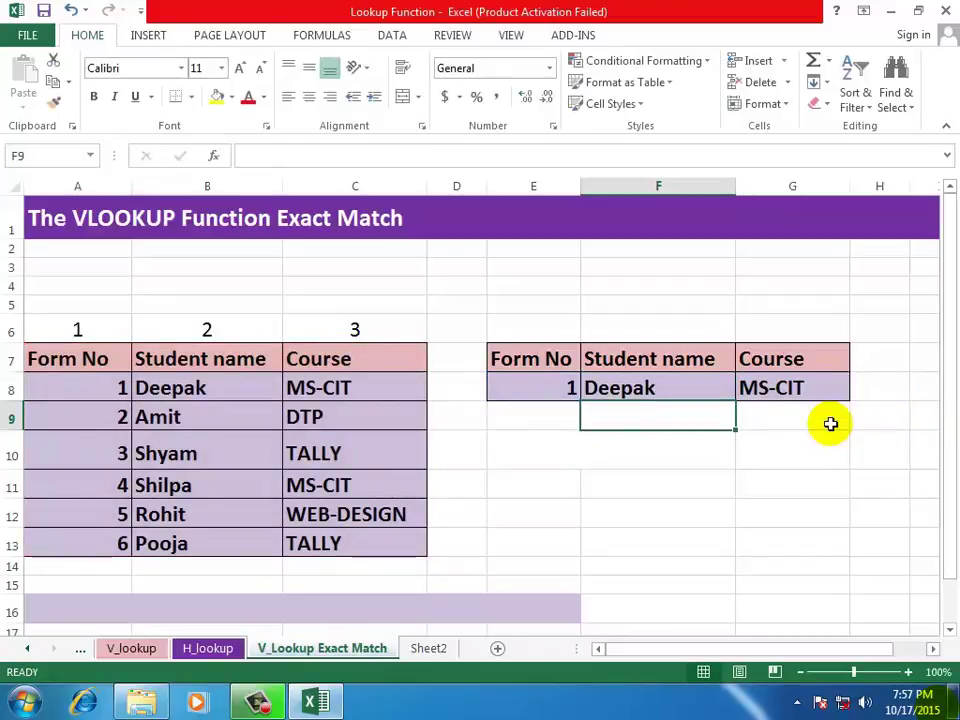
Step: Test the name and course lookups by entering form number 5 and then 2.5 in E8
left_click(546, 383)
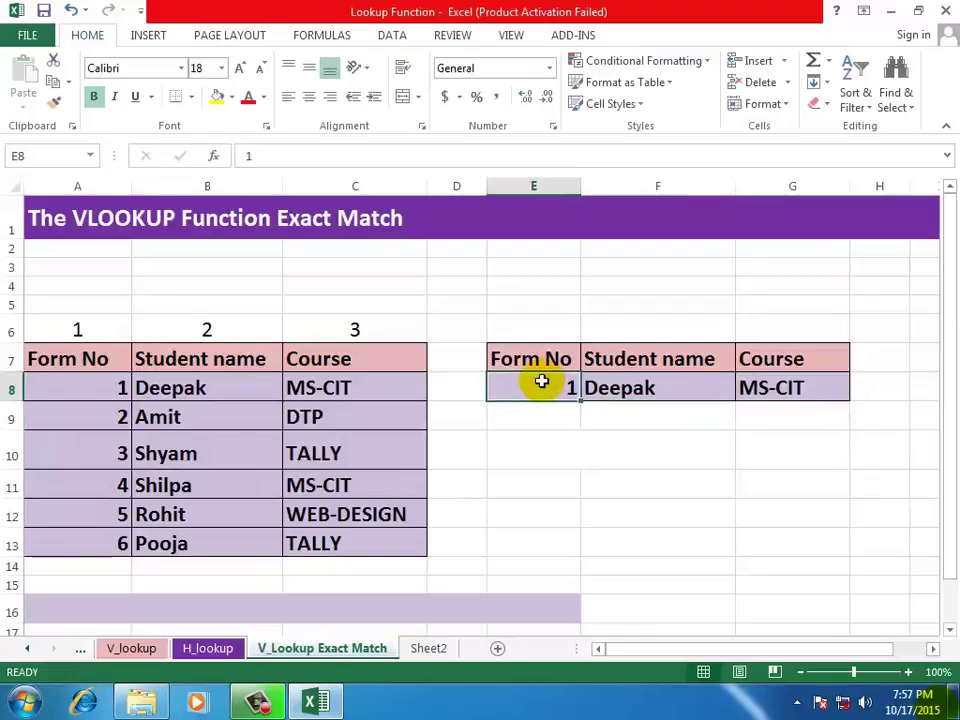
type("5")
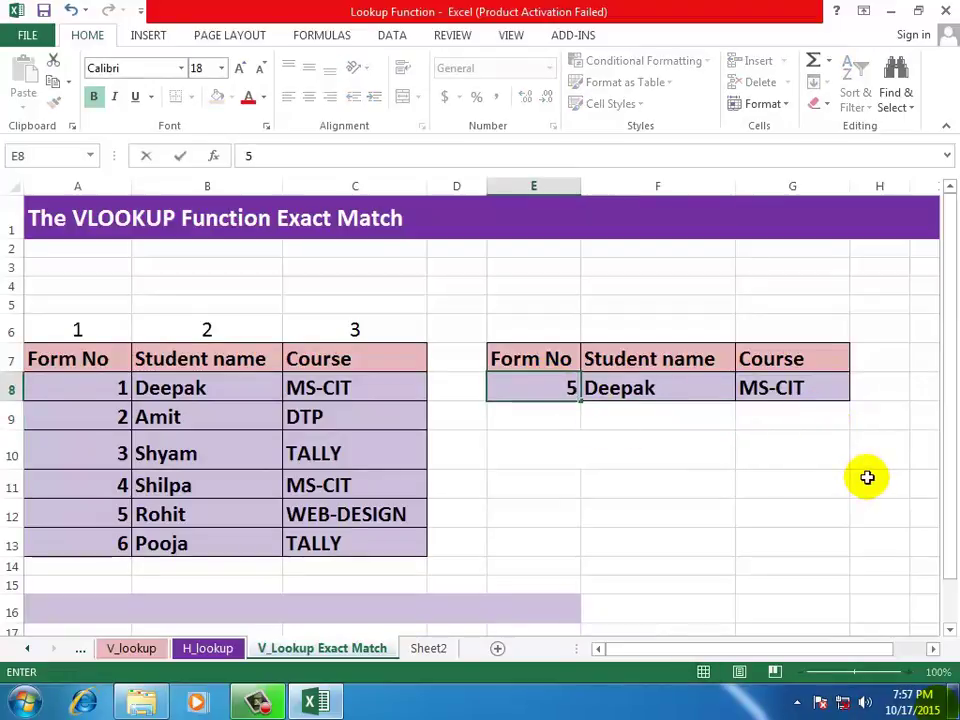
key("Return")
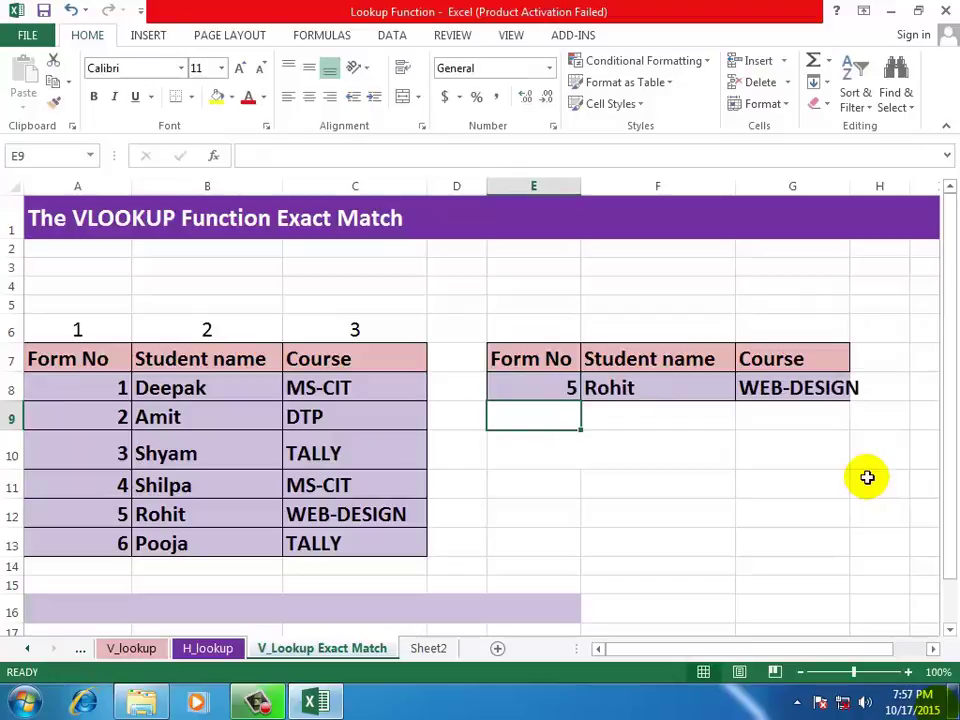
key("Up")
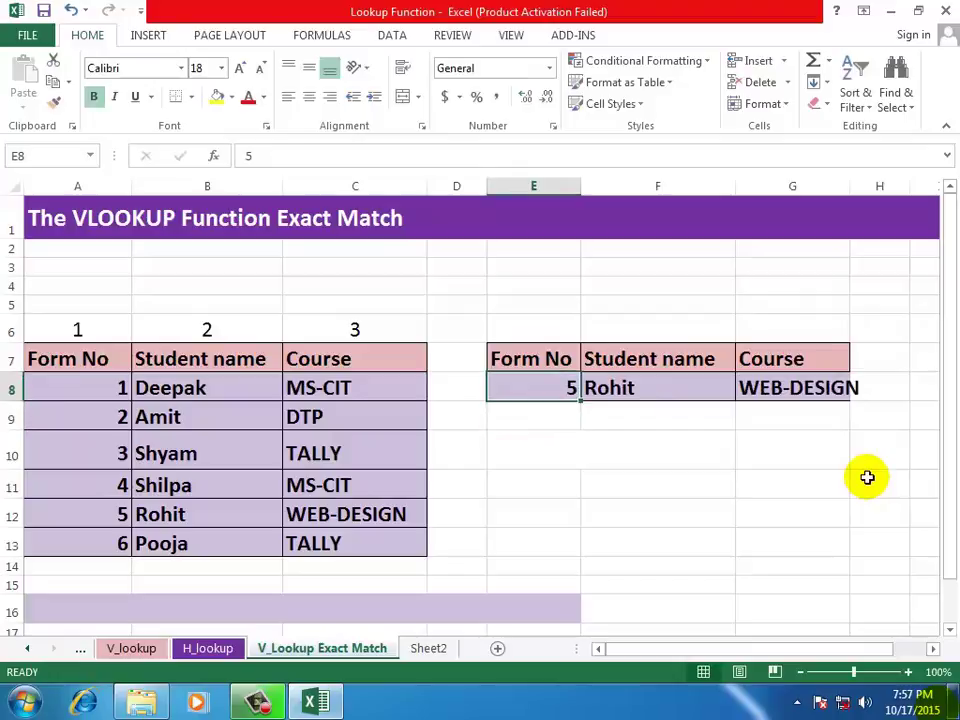
type("2.")
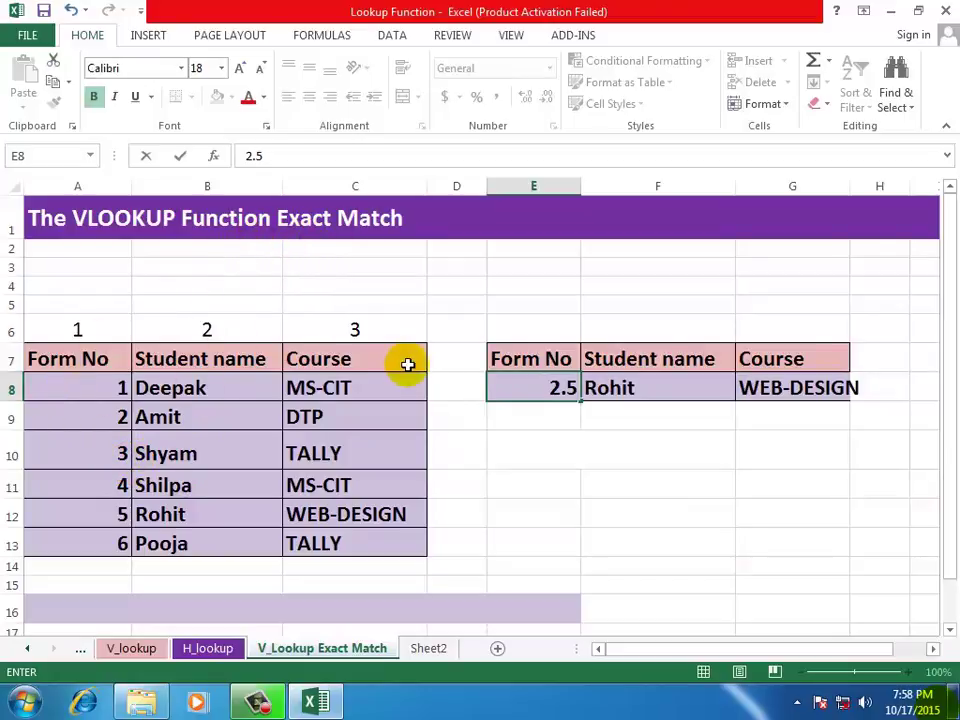
key("Return")
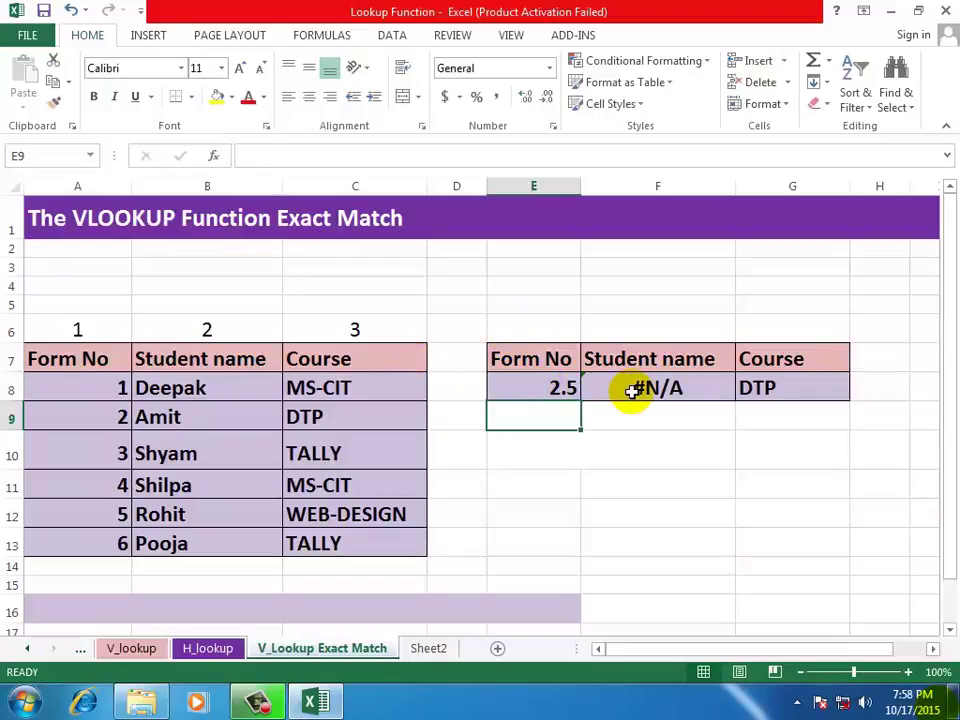
Step: Set the form number in E8 to 2
left_click(548, 384)
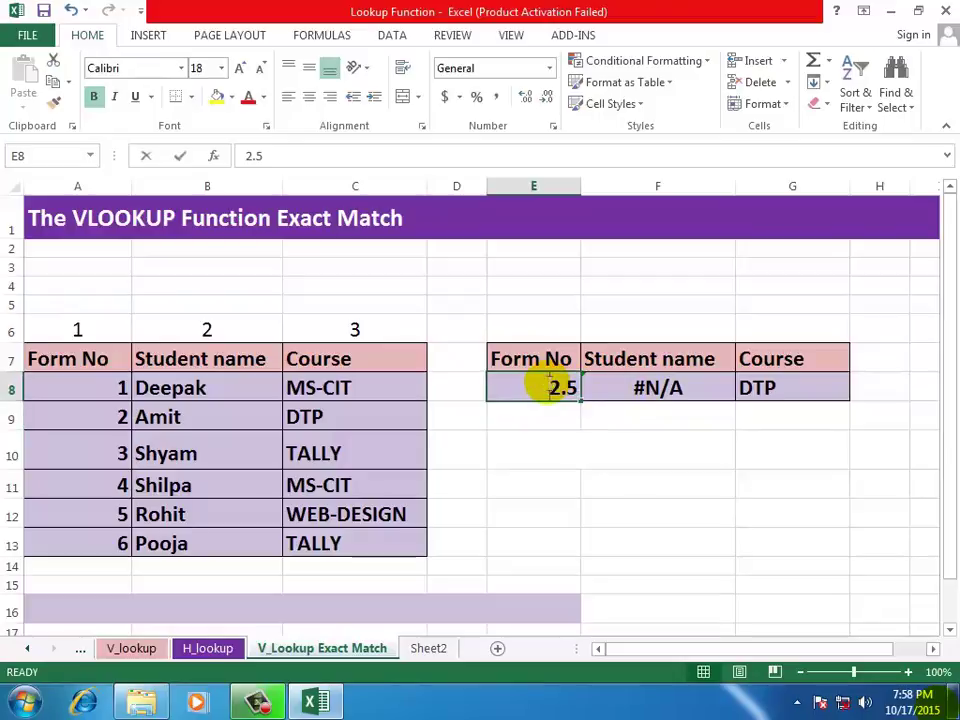
type("2")
key("Return")
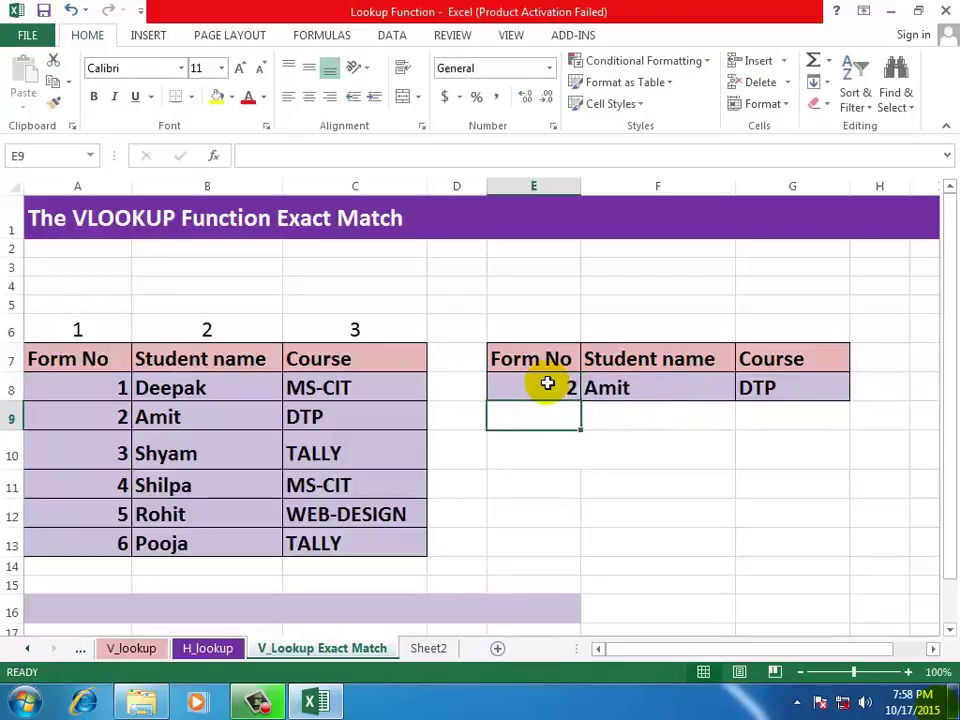
Step: Replace the course formula in G8 with the exact-match lookup =VLOOKUP(E8,A7:C13,3,FALSE)
left_click(786, 390)
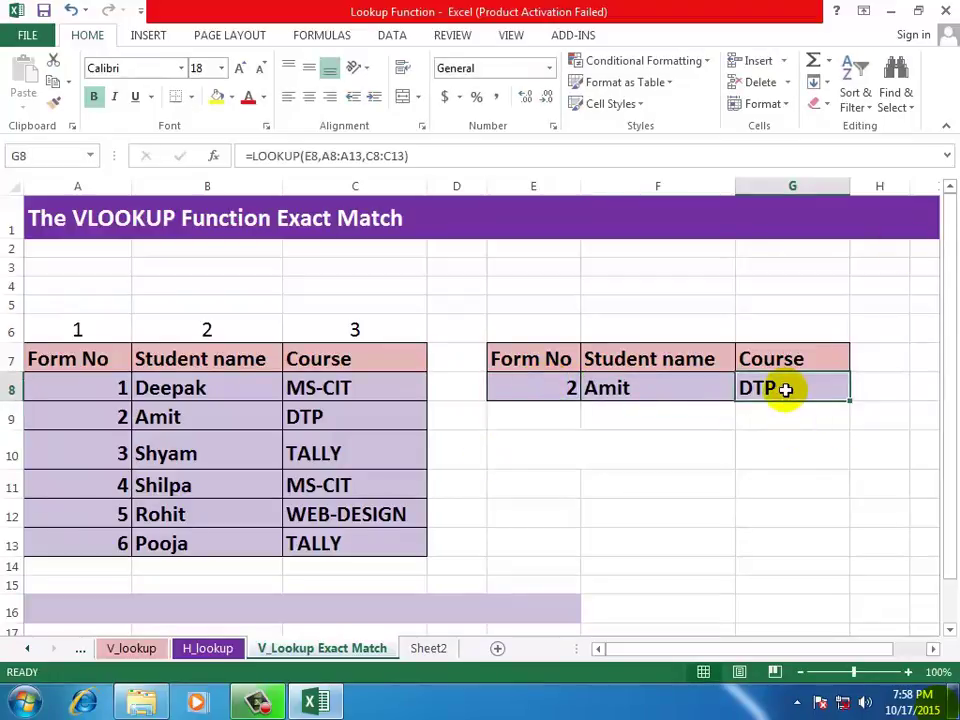
type("=")
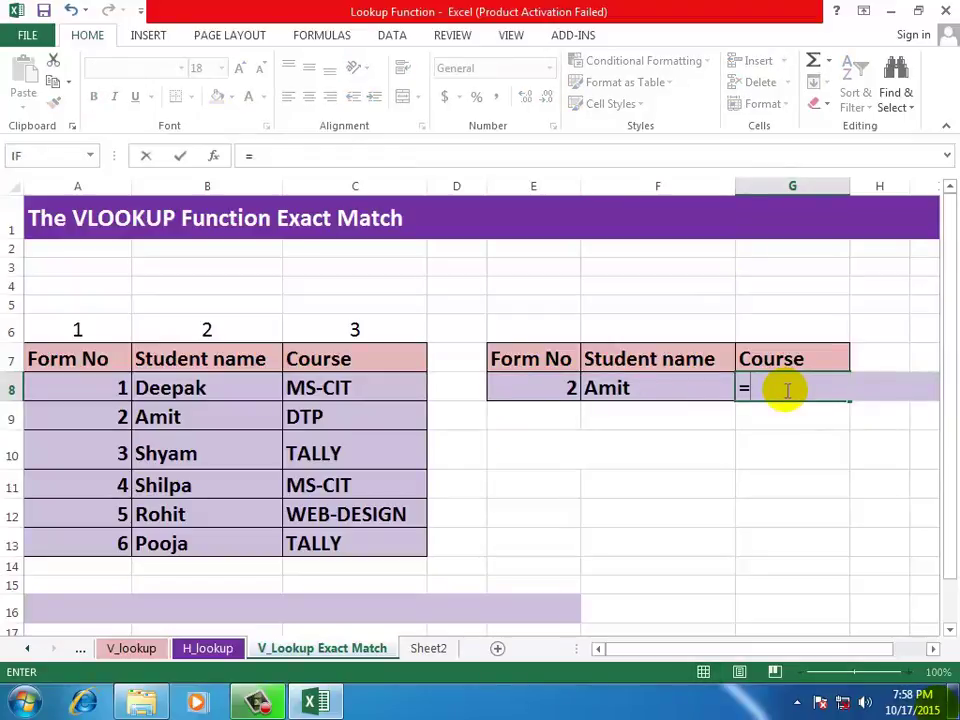
type("VLO")
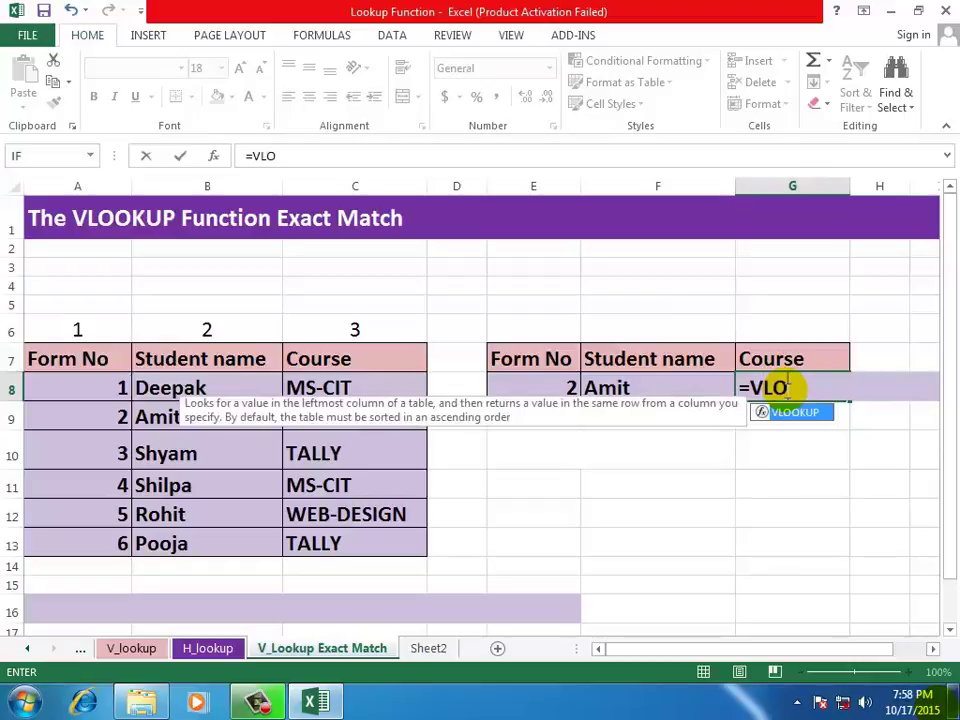
key("Tab")
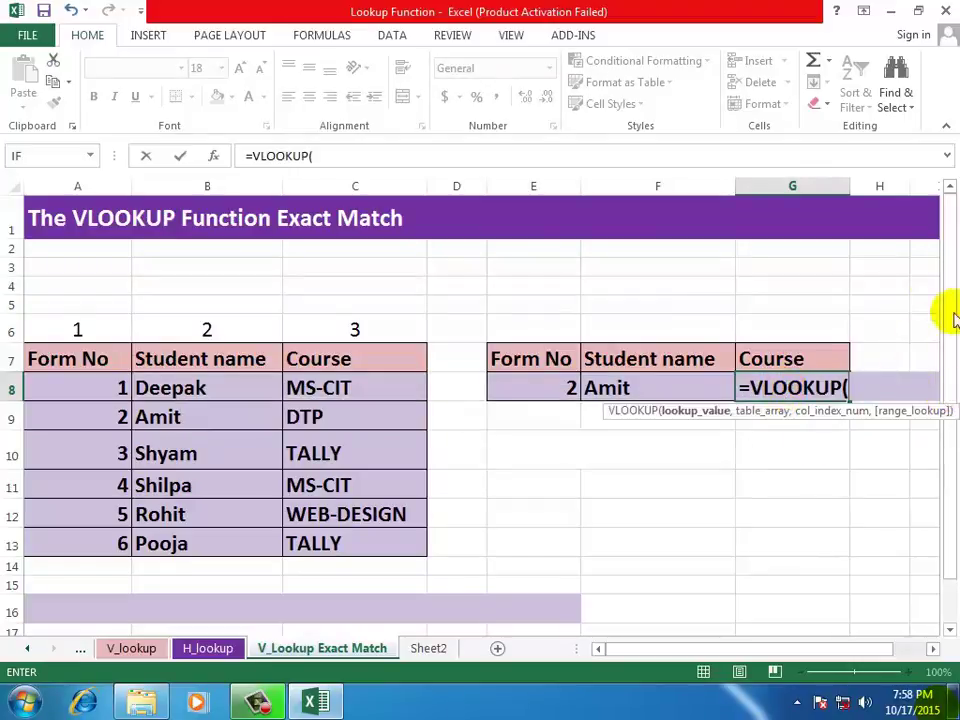
left_click(523, 390)
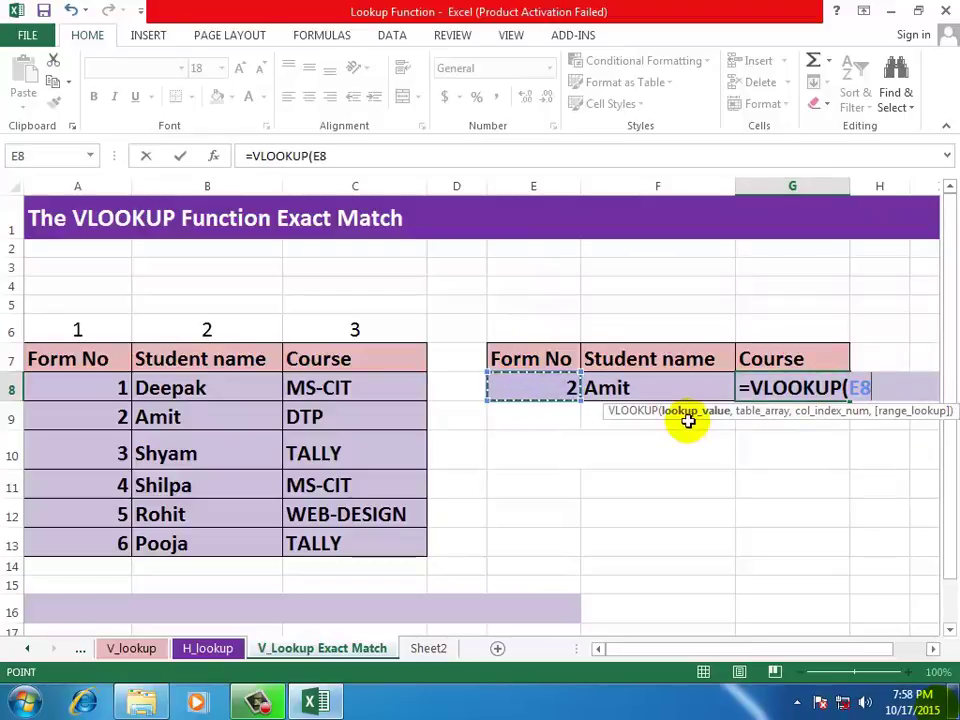
type(",")
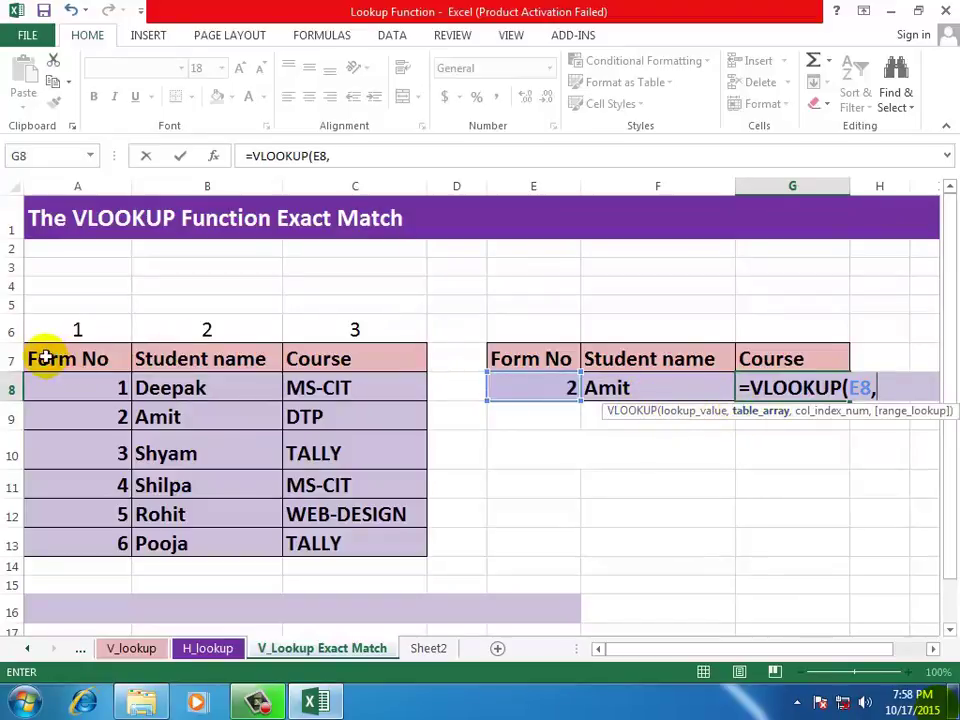
left_click_drag(50, 358, 349, 528)
type(",3")
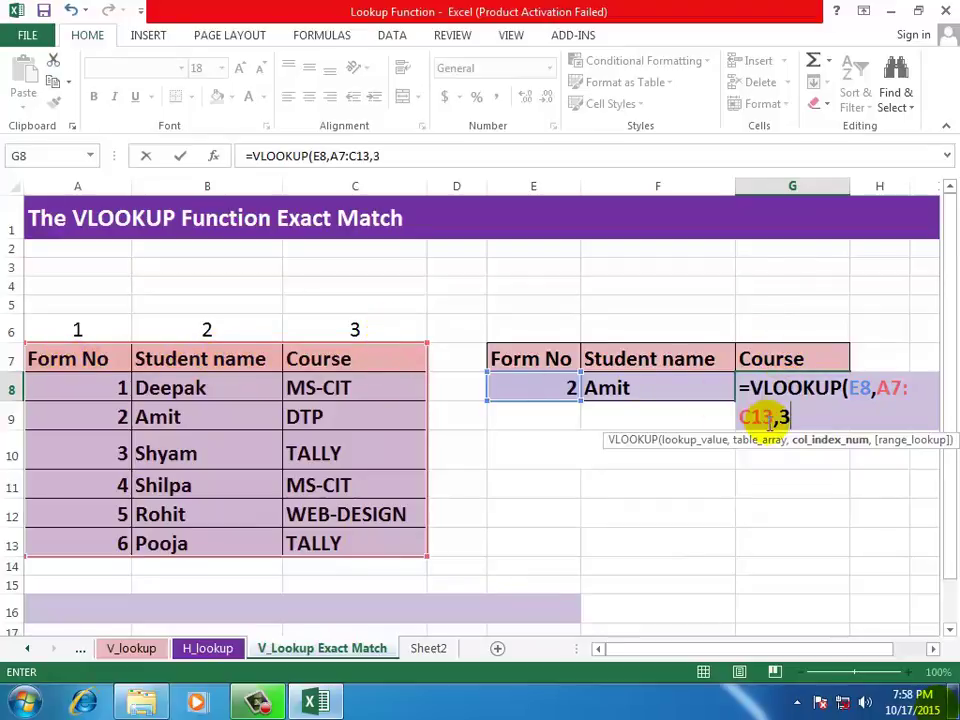
type(",FALSE")
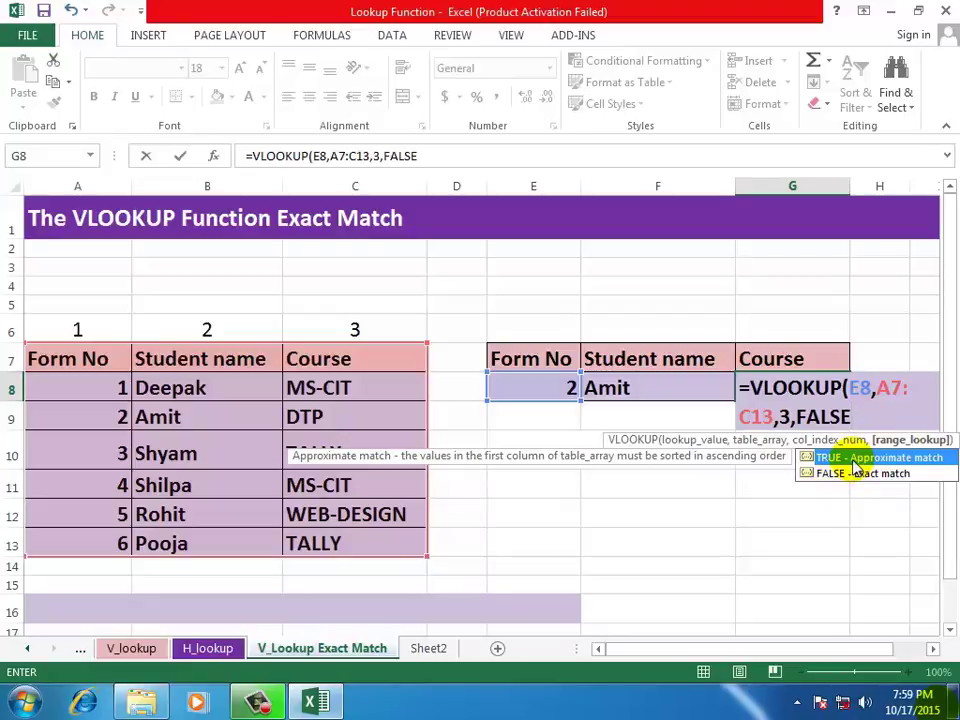
key("Return")
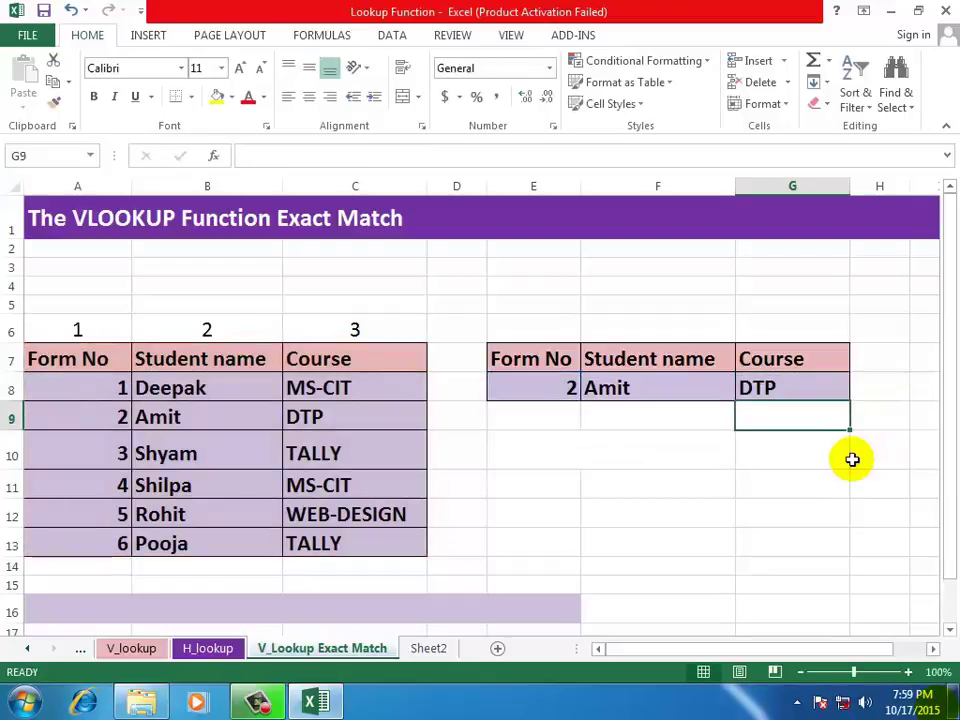
Step: Examine the VLOOKUP formulas in F8 and G8 and how they relate to the form number in E8
left_click(640, 386)
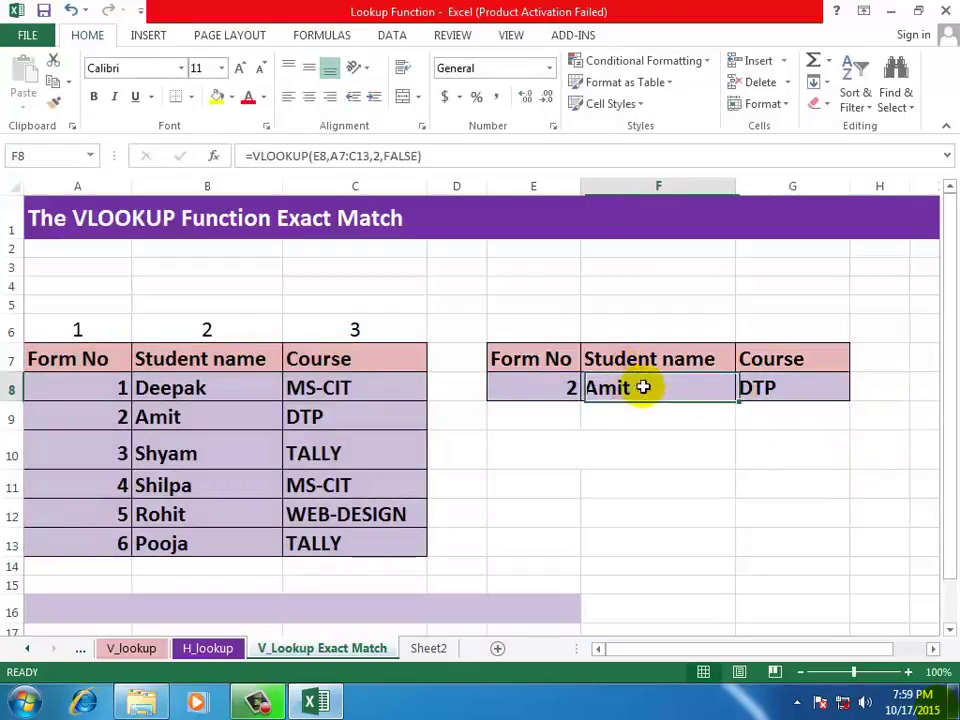
left_click(750, 382)
left_click(617, 422)
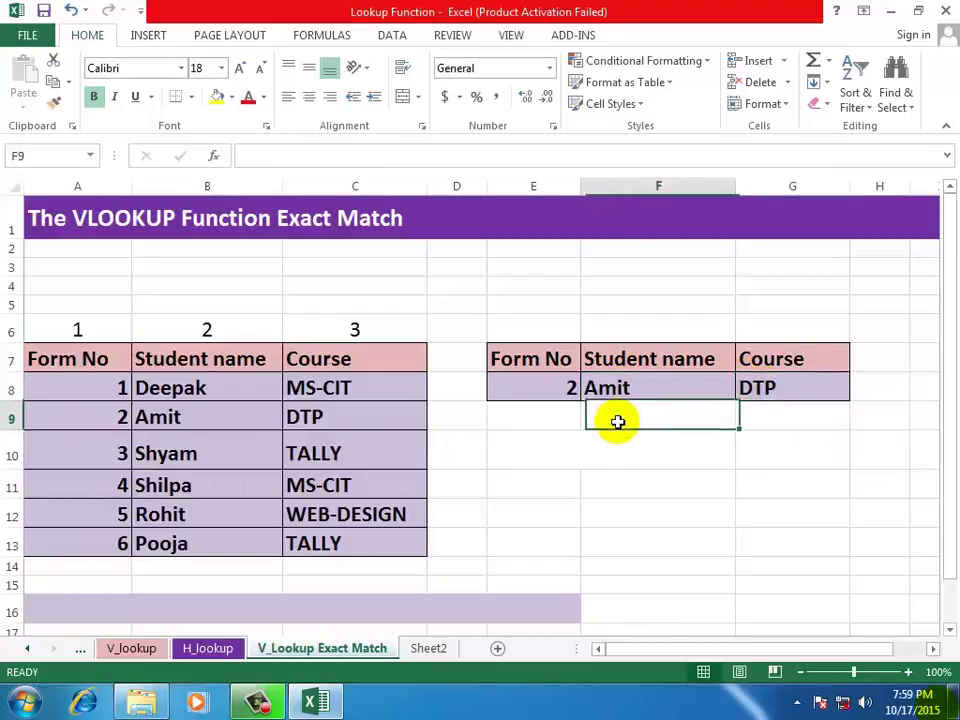
left_click(533, 390)
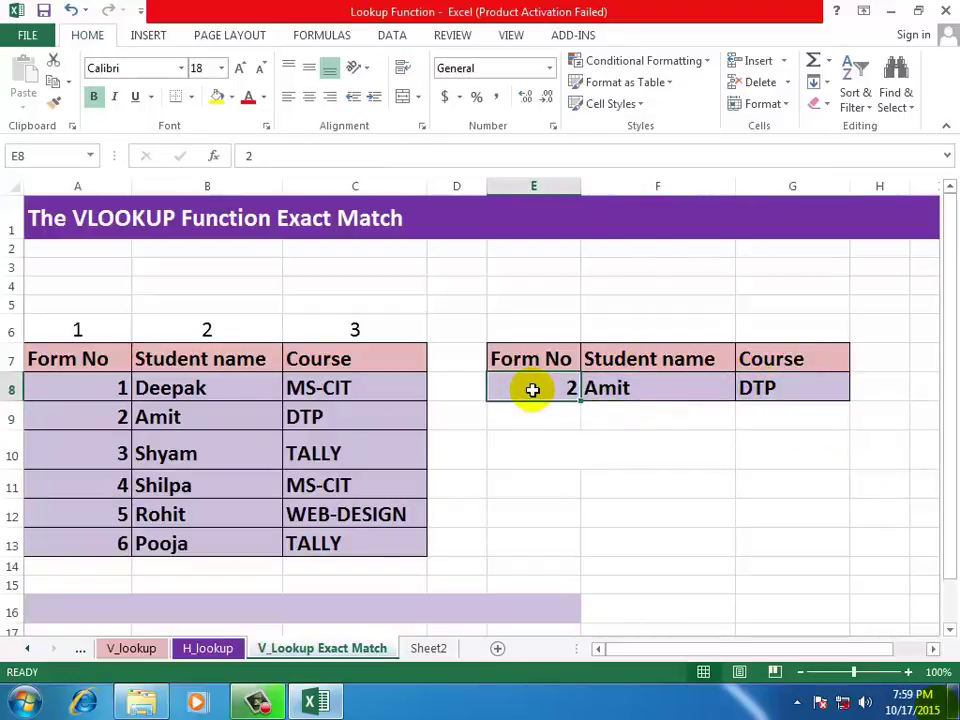
left_click(664, 450)
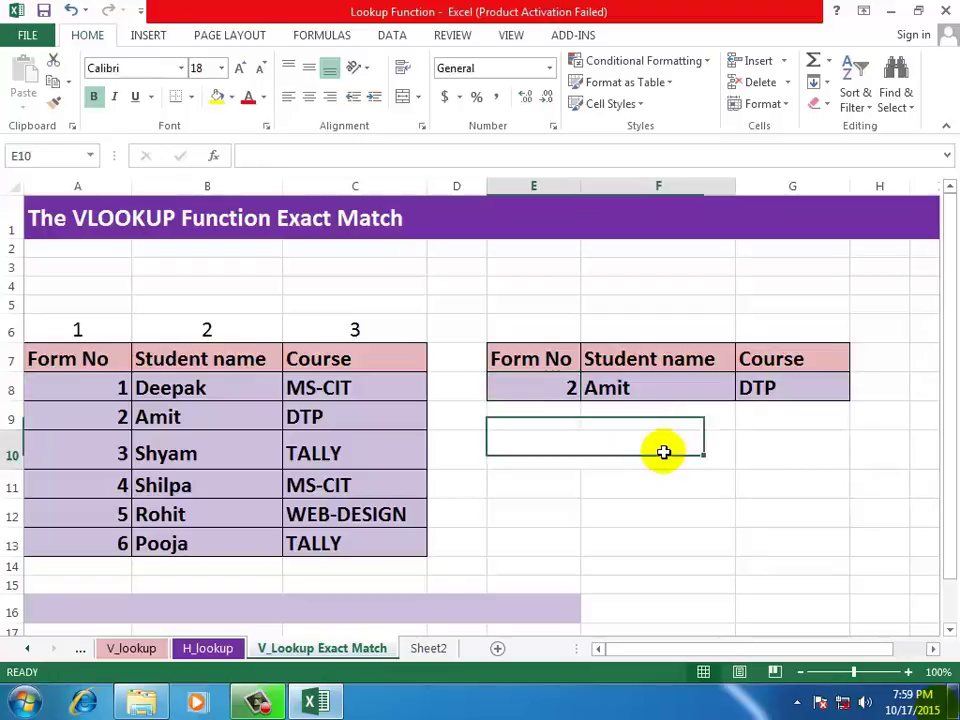
left_click(631, 387)
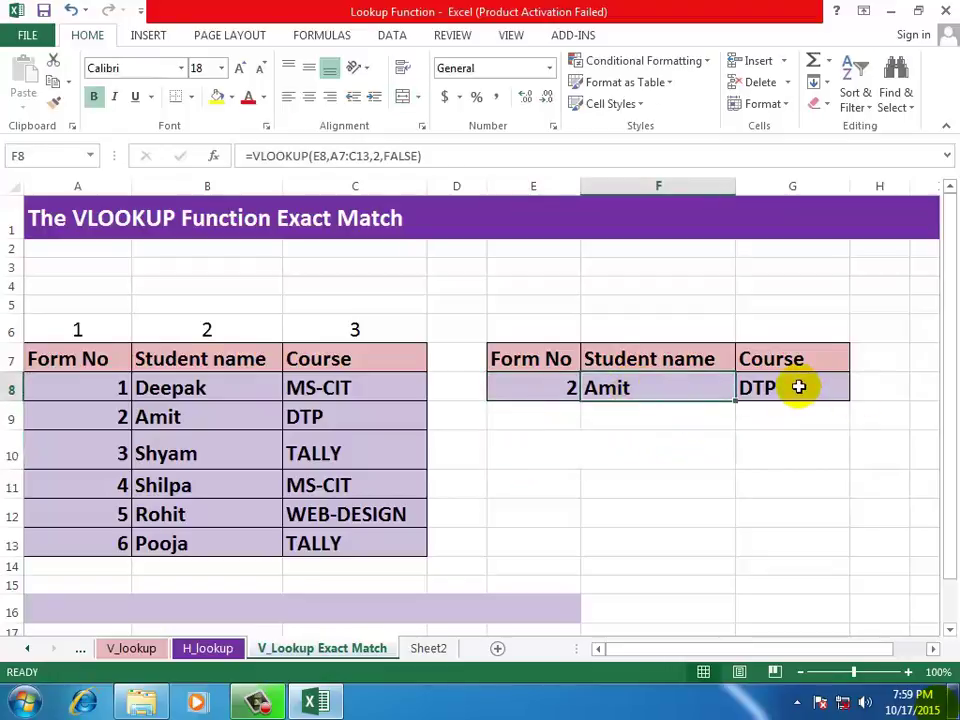
left_click(797, 388)
left_click_drag(549, 357, 531, 392)
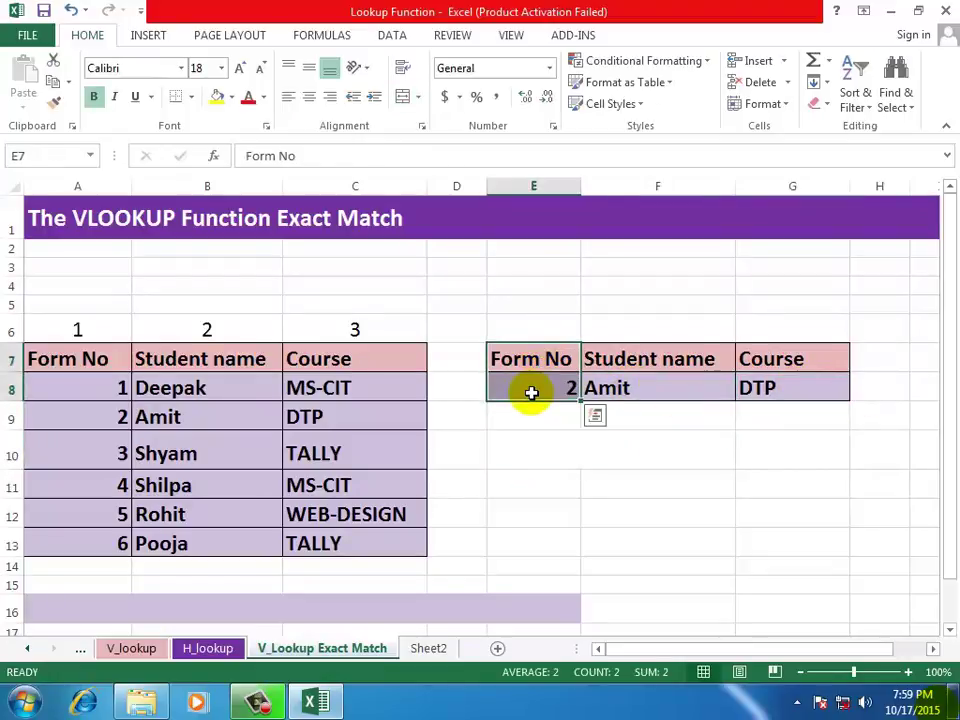
left_click(589, 448)
left_click(602, 390)
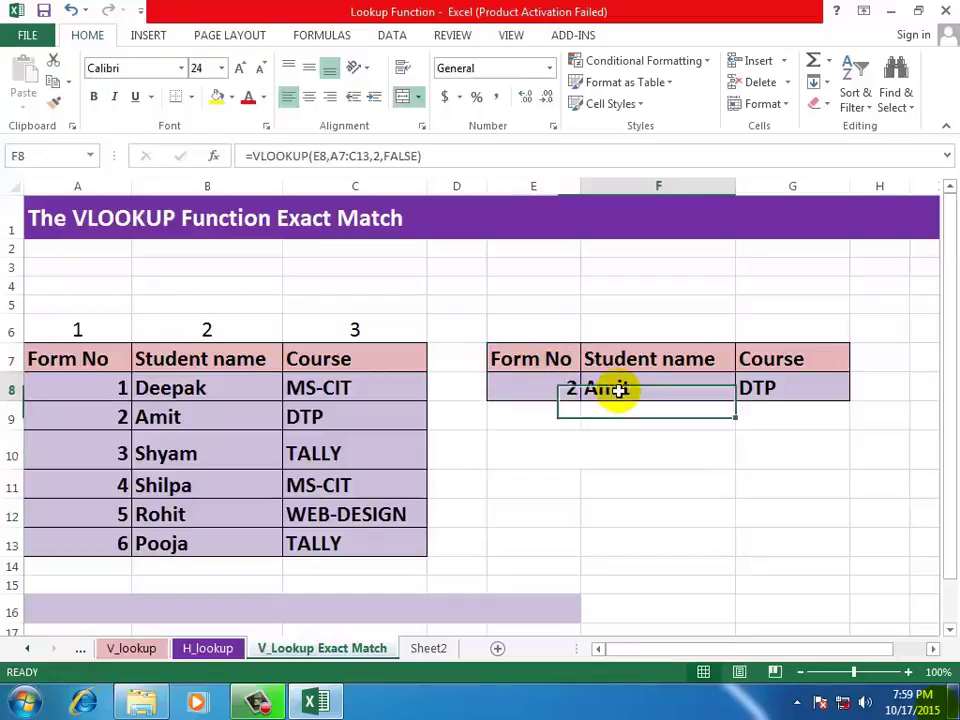
left_click(777, 387)
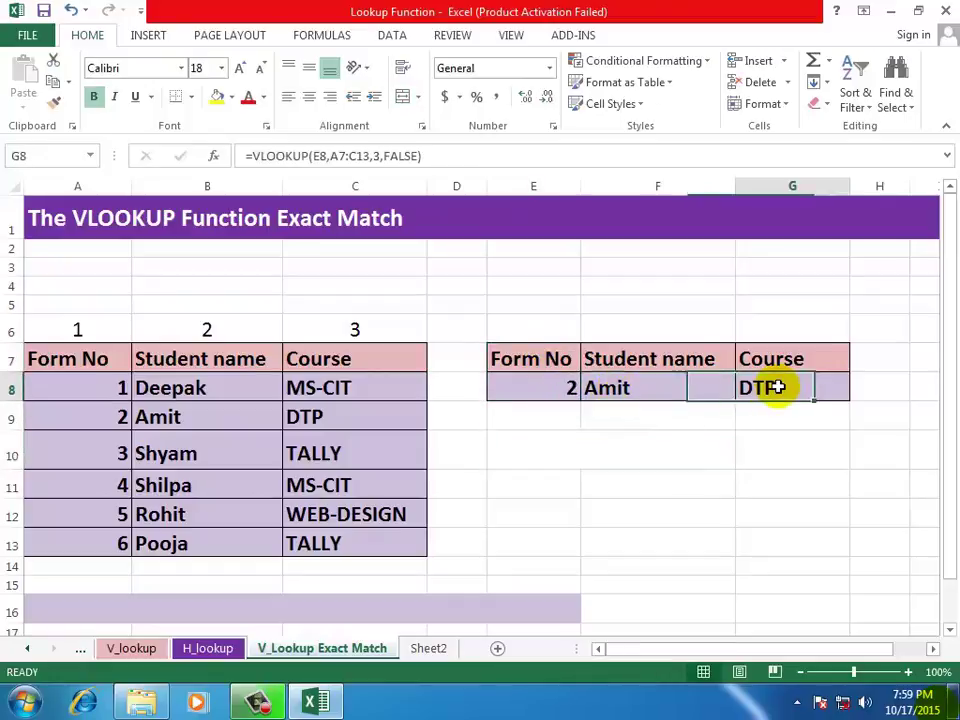
left_click(631, 386)
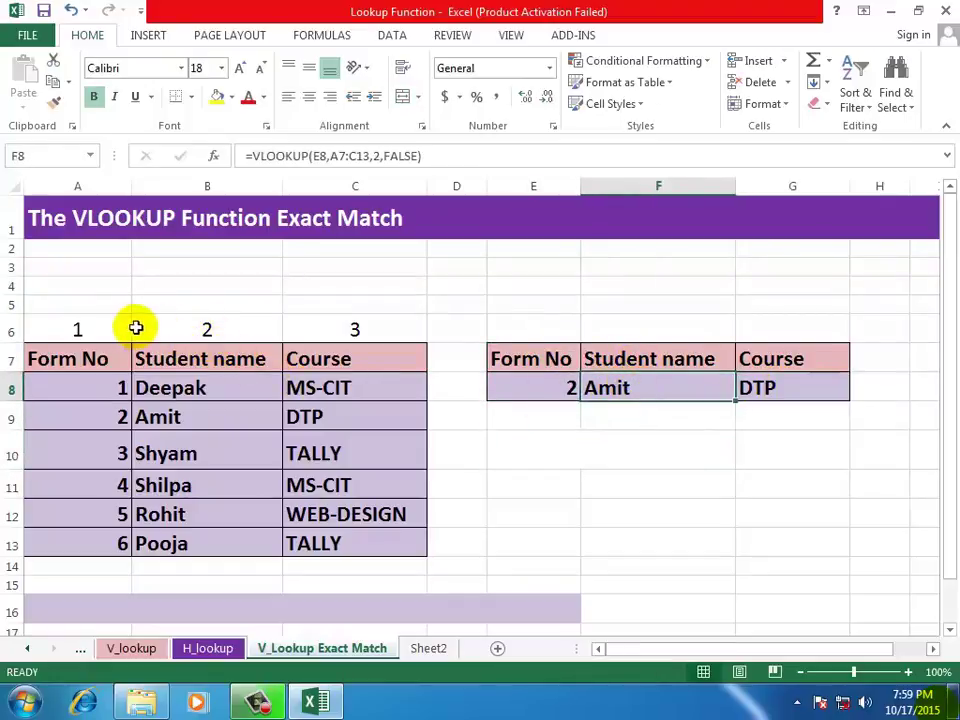
Step: Clear the column numbers from A6:C6 above the source table
left_click(80, 324)
left_click_drag(149, 327, 345, 321)
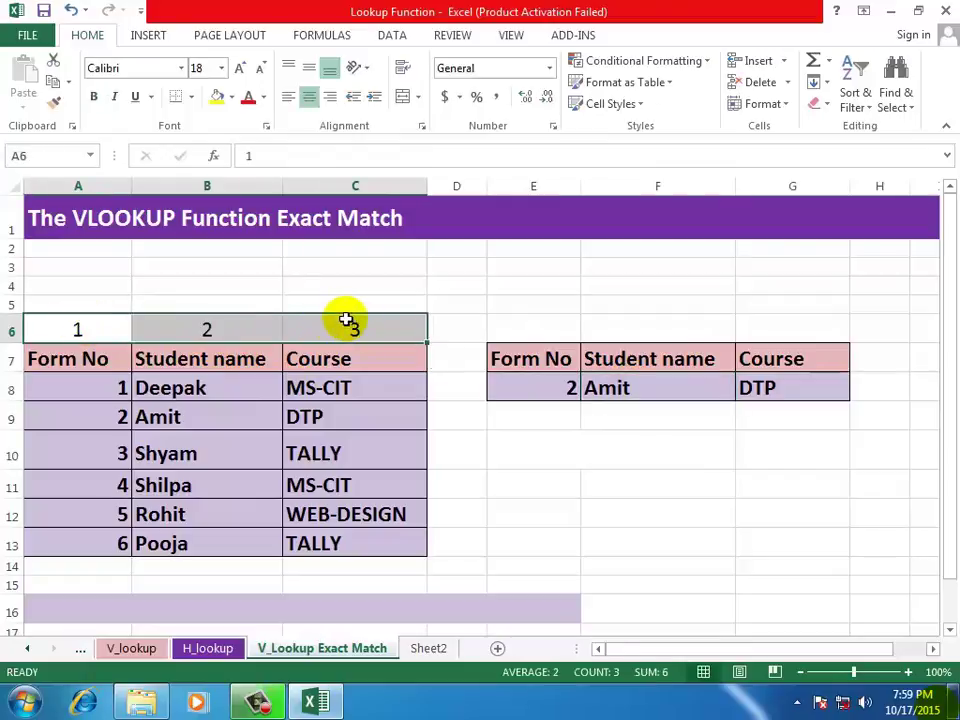
key("Delete")
Step: Renumber the columns without the form number column, entering 1 in B6 above Student name and 2 in C6 above Course
left_click_drag(99, 354, 95, 540)
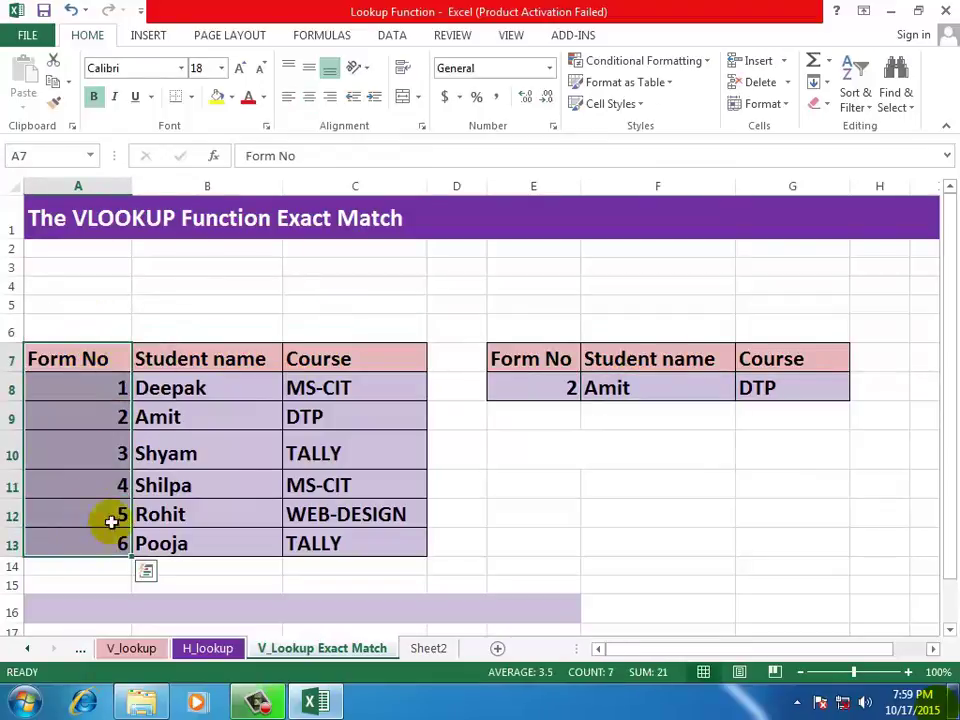
left_click(180, 453)
left_click_drag(167, 355, 353, 536)
left_click(216, 325)
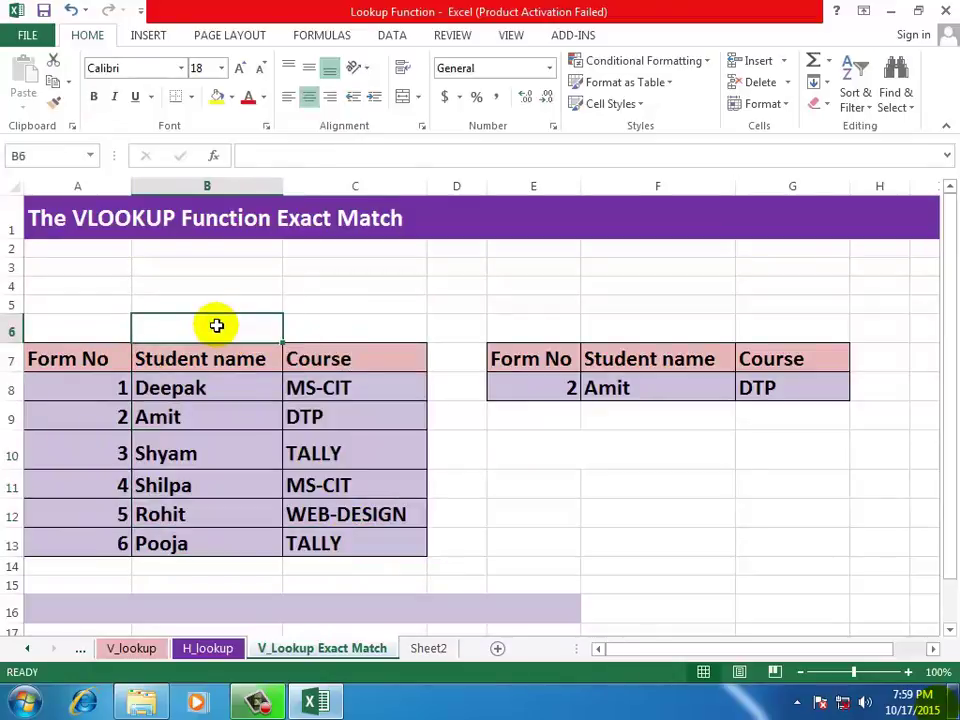
type("1")
key("Tab")
type("2")
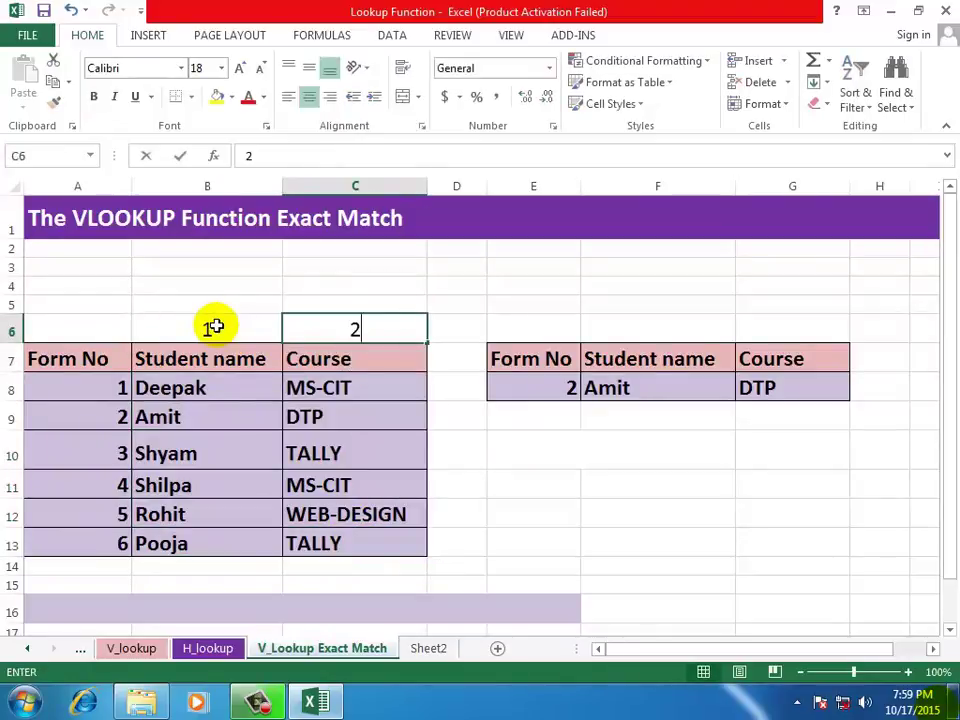
key("Return")
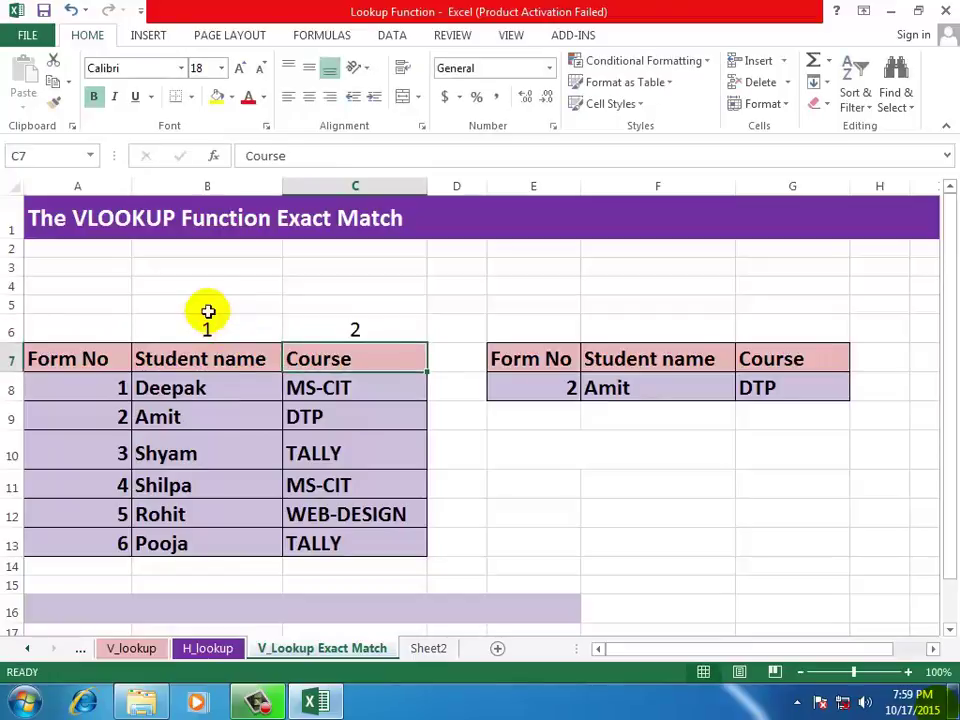
Step: Replace the course formula in G8 with the exact-match lookup by student name =VLOOKUP(F8,B7:C13,2,FALSE)
left_click(776, 388)
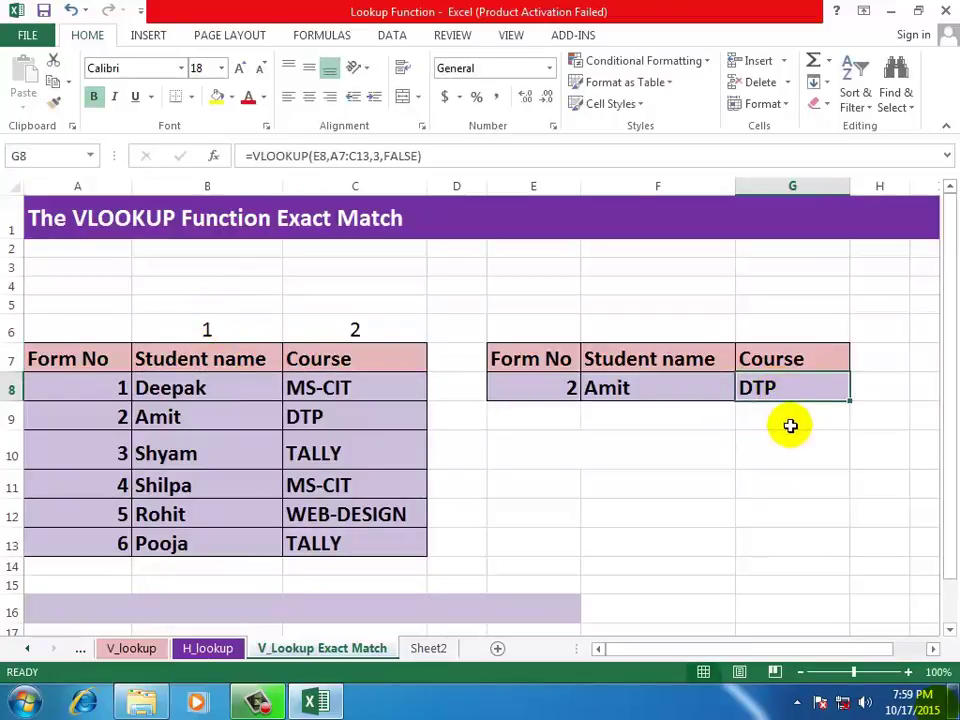
type("=")
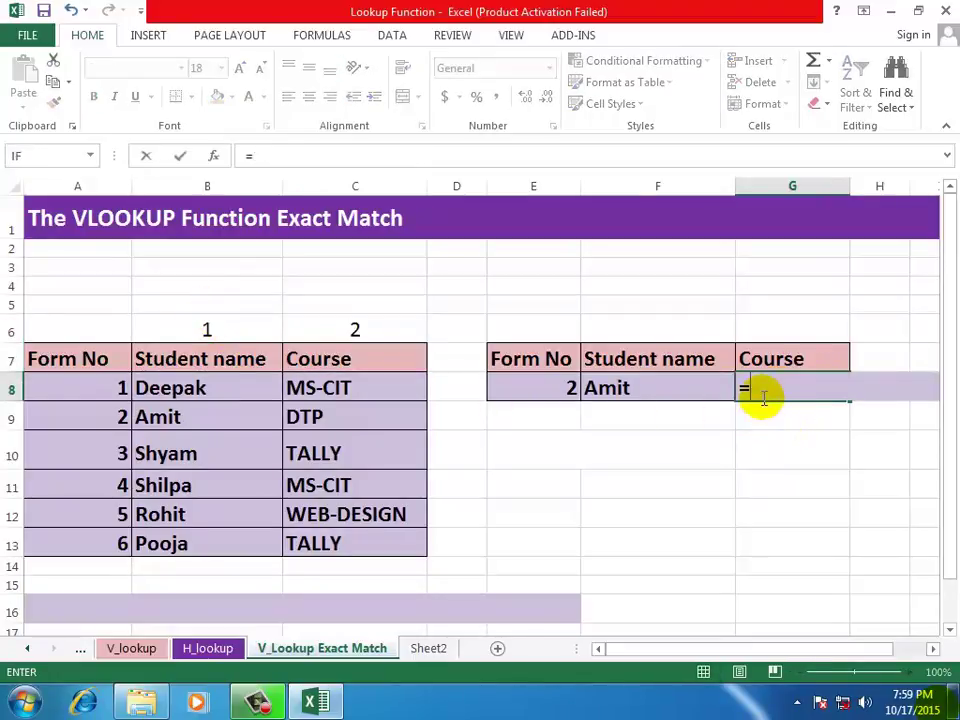
type("VLO")
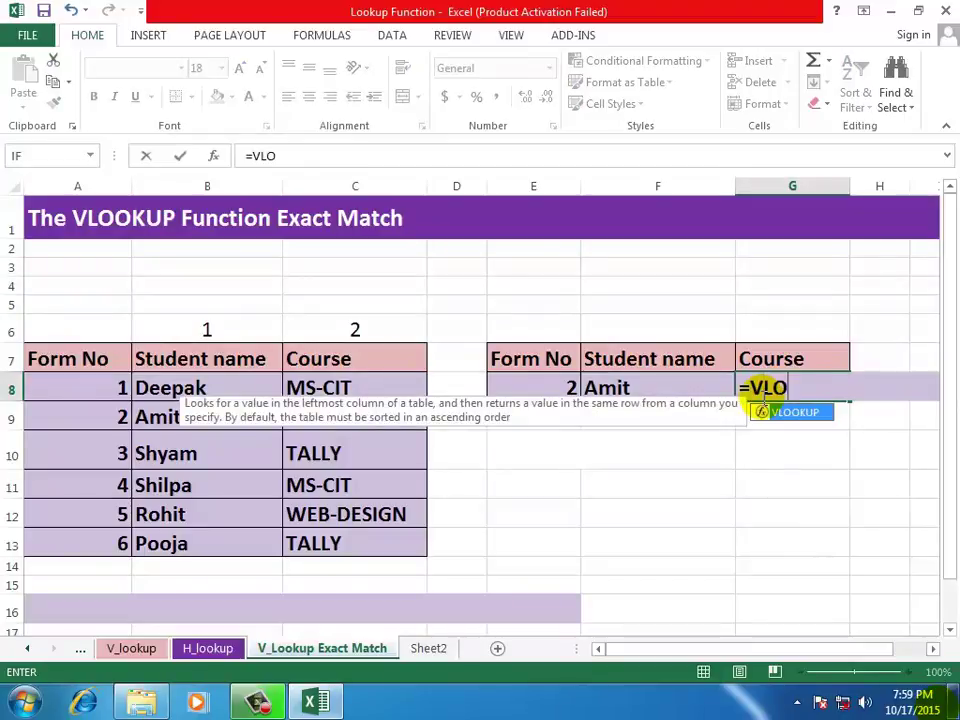
key("Tab")
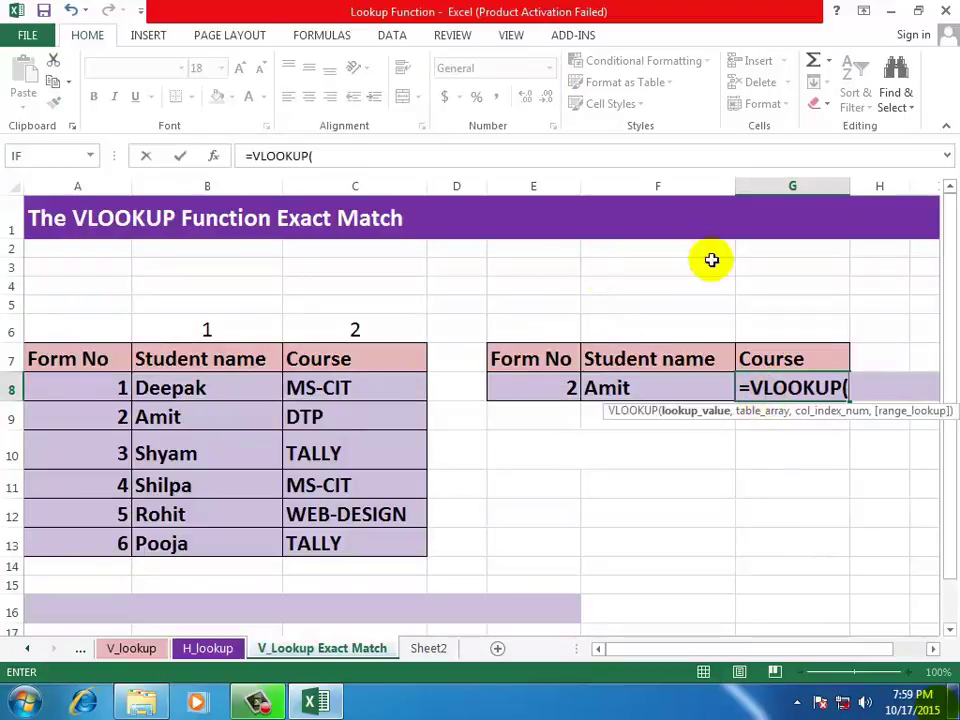
left_click(606, 388)
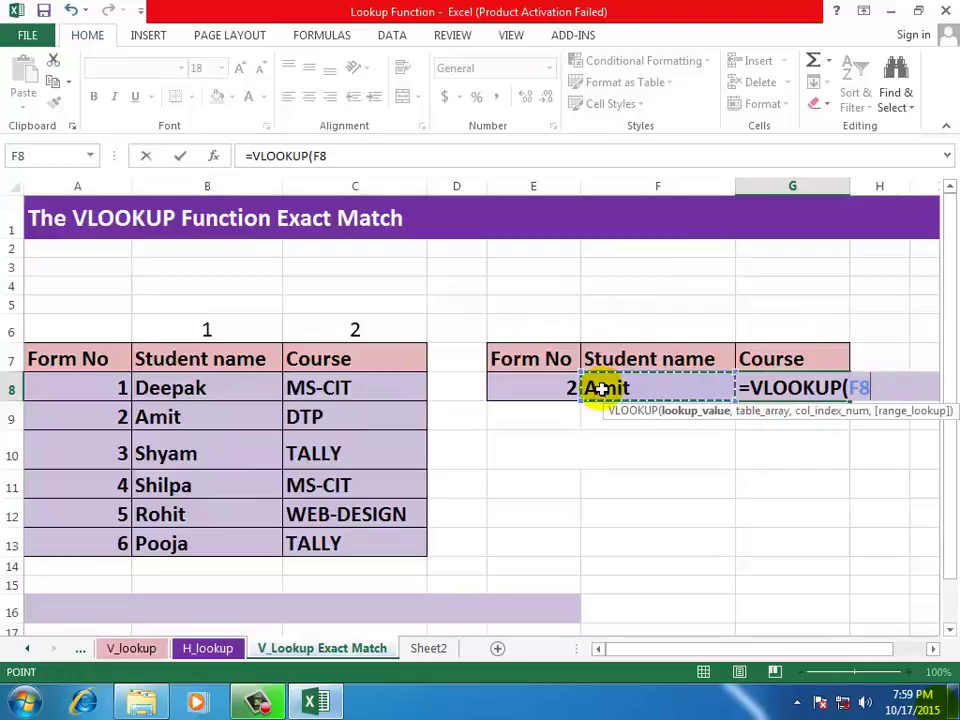
type(",")
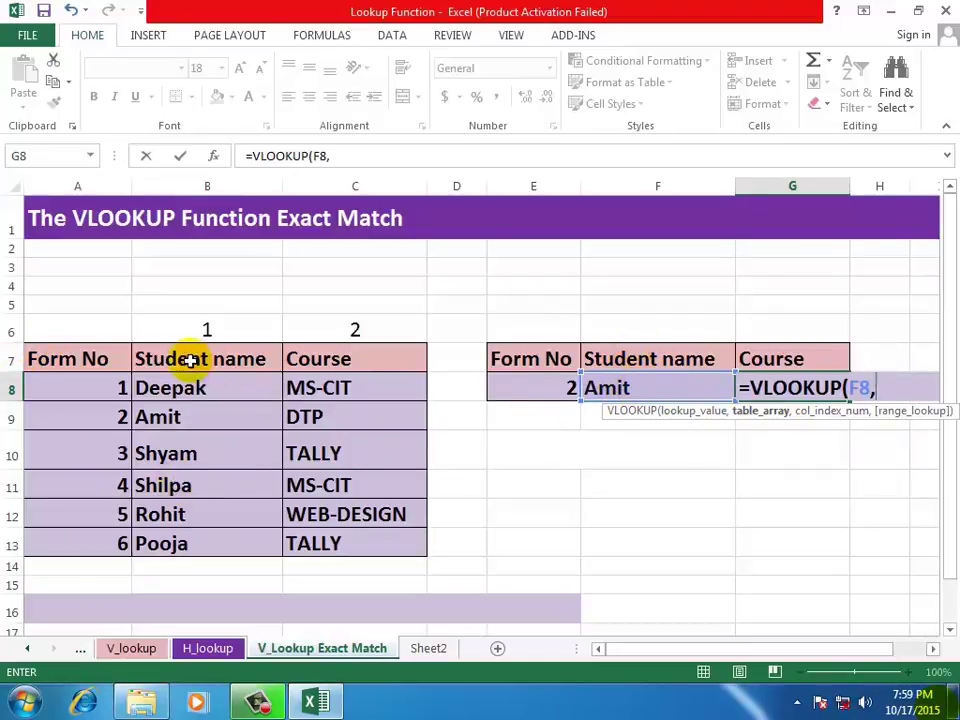
left_click_drag(146, 362, 346, 540)
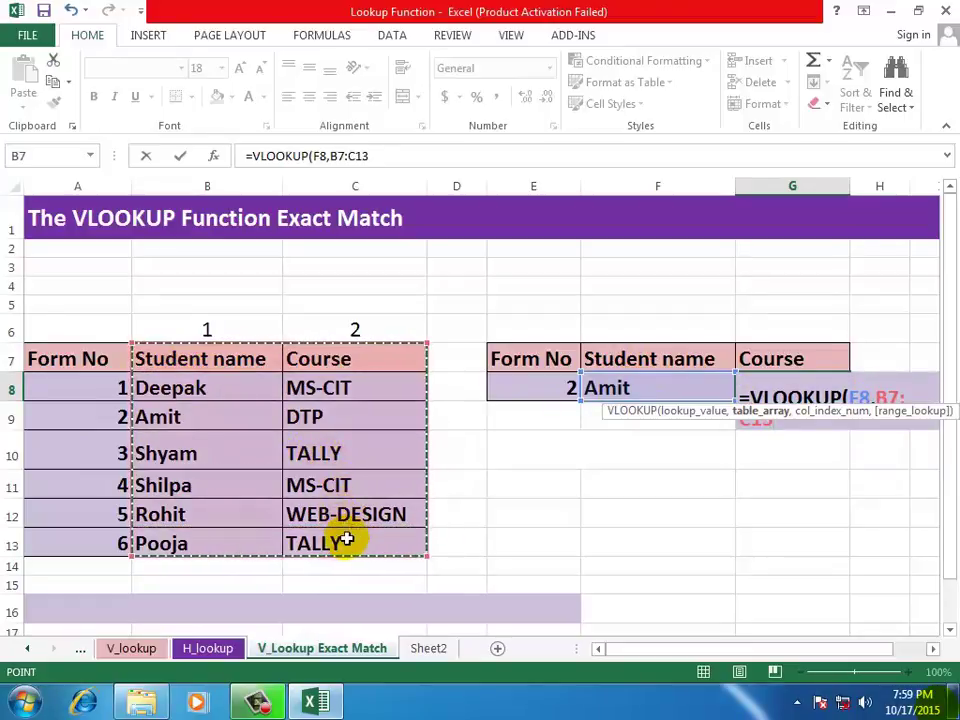
type(",")
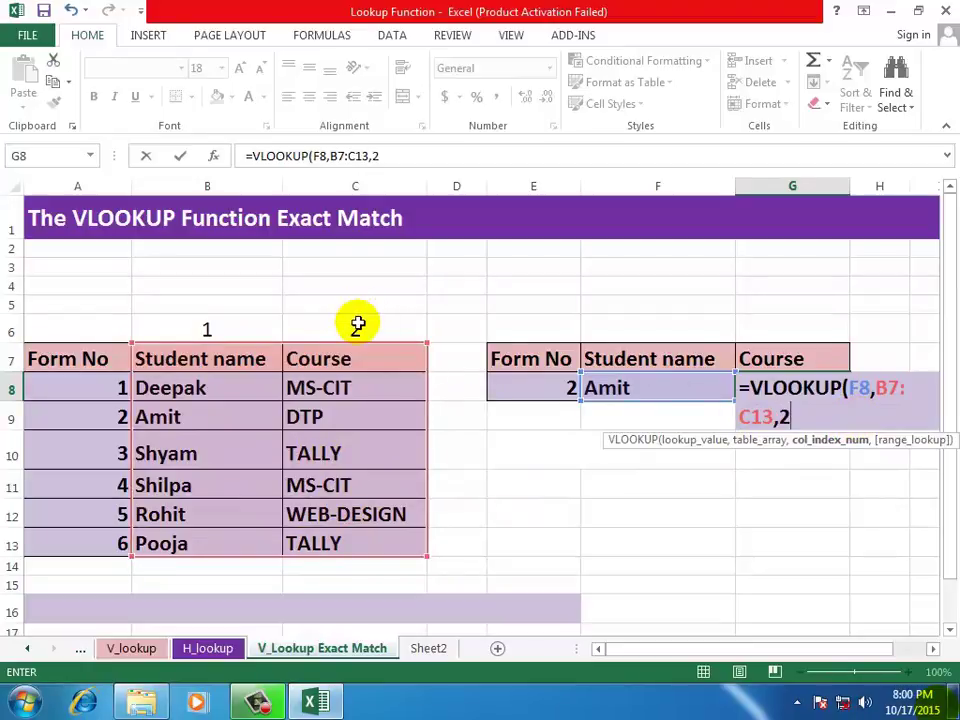
type("2,")
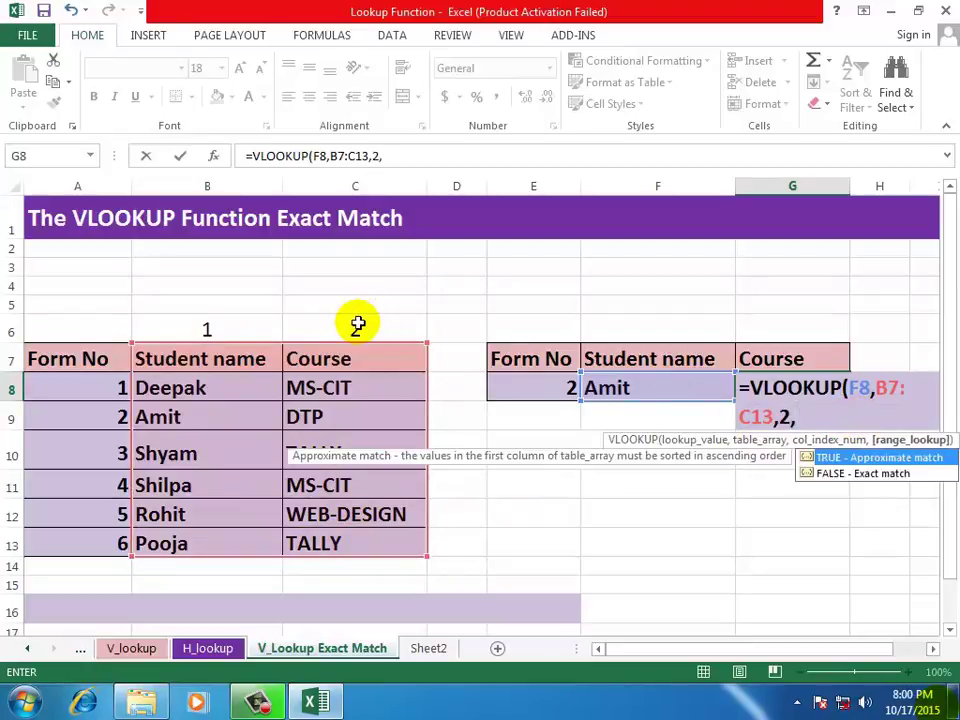
type("FALSE")
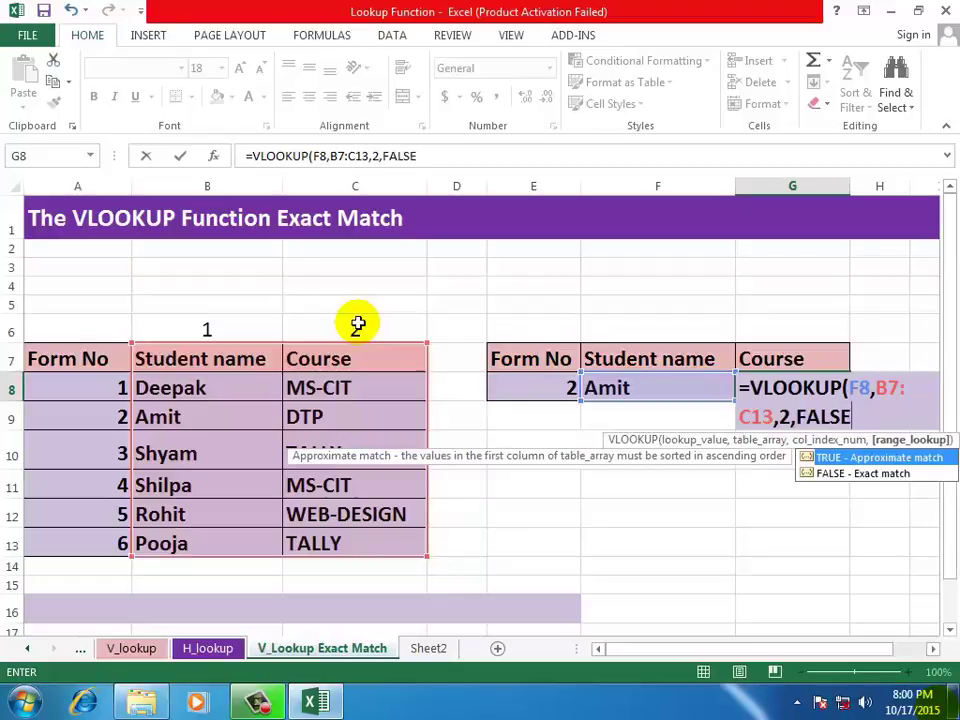
type(")")
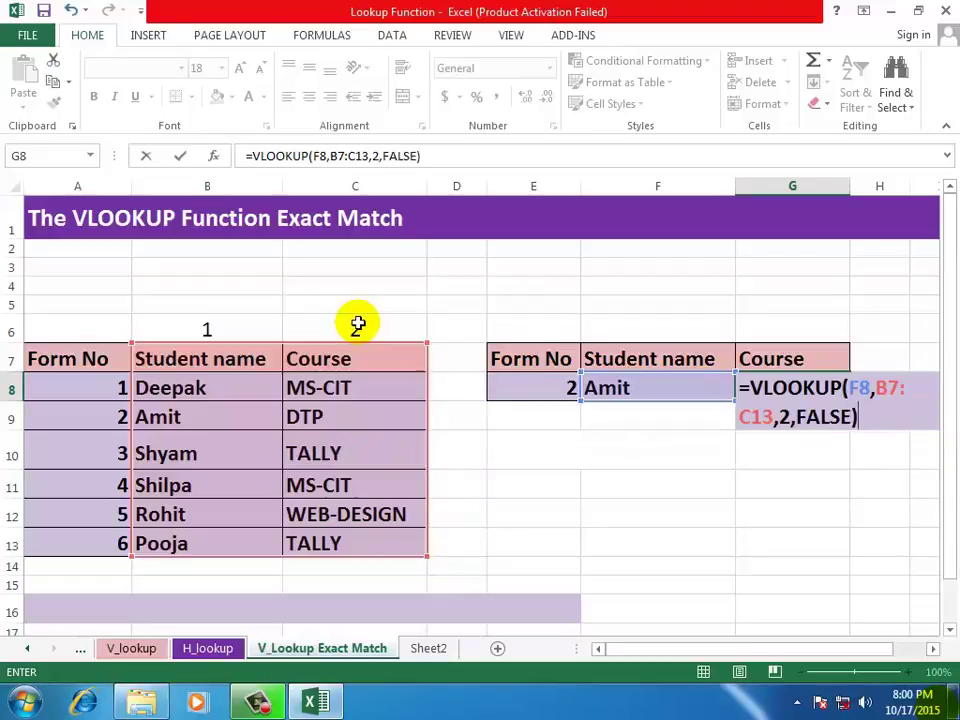
key("Return")
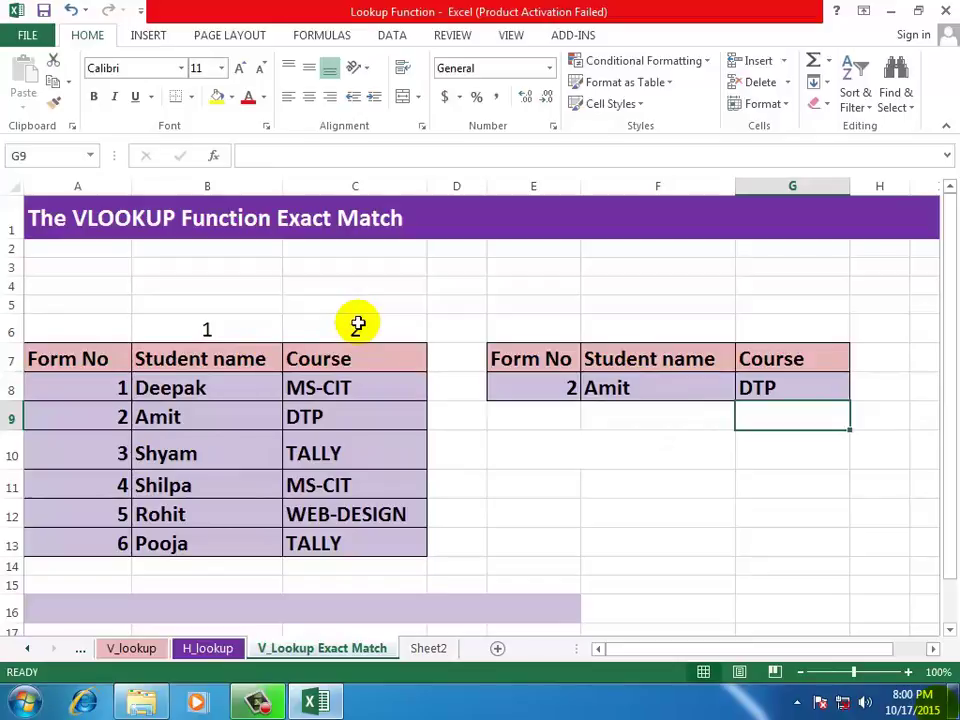
left_click(545, 485)
left_click(648, 450)
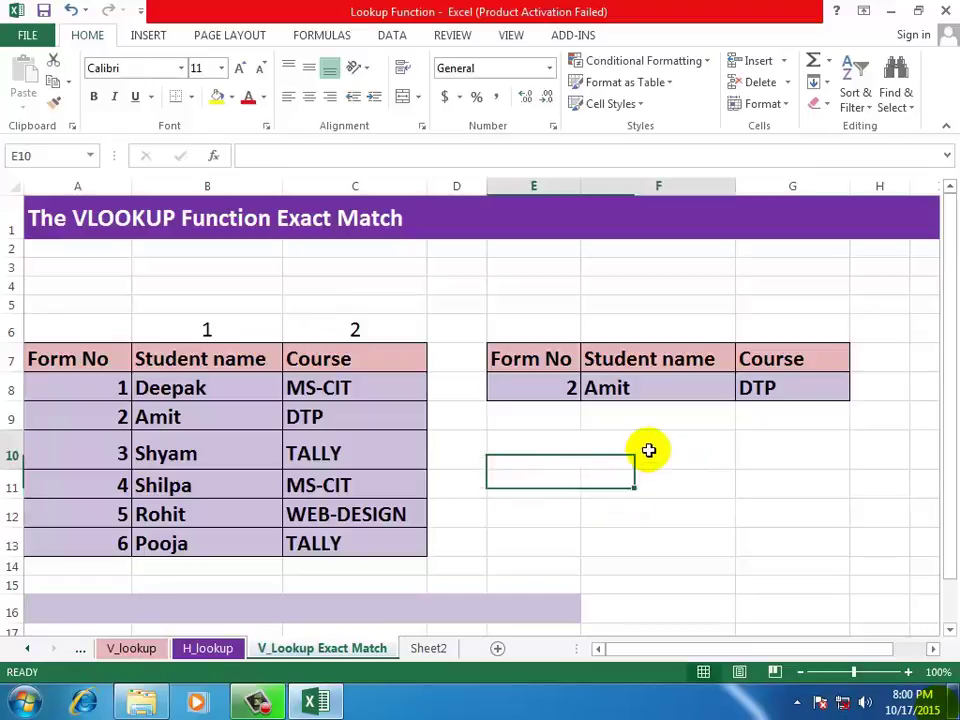
left_click(753, 420)
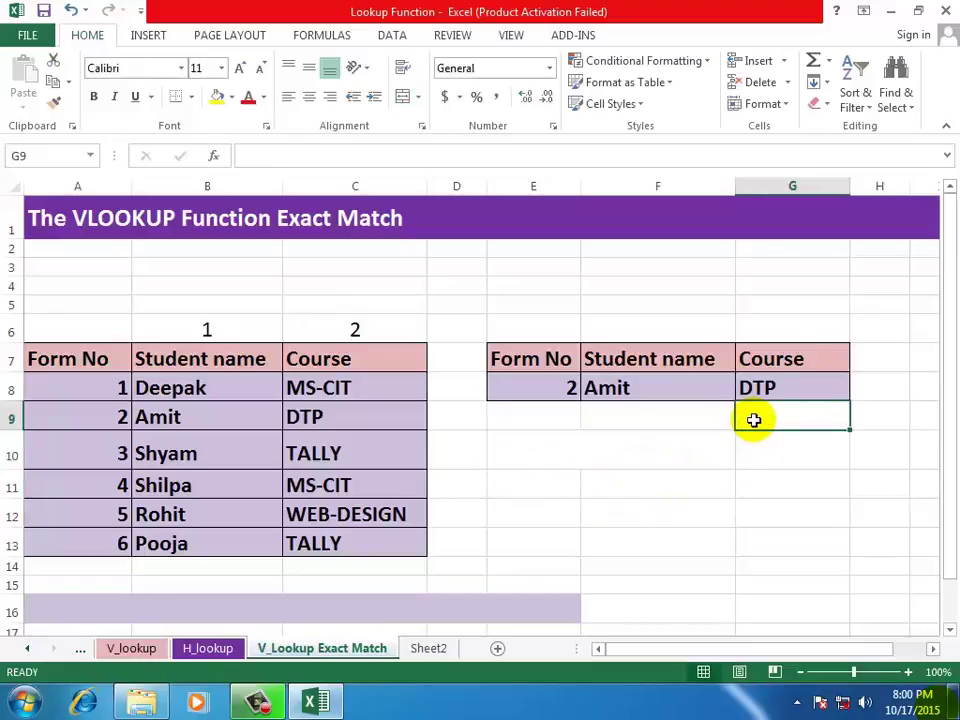
left_click(523, 306)
left_click(587, 268)
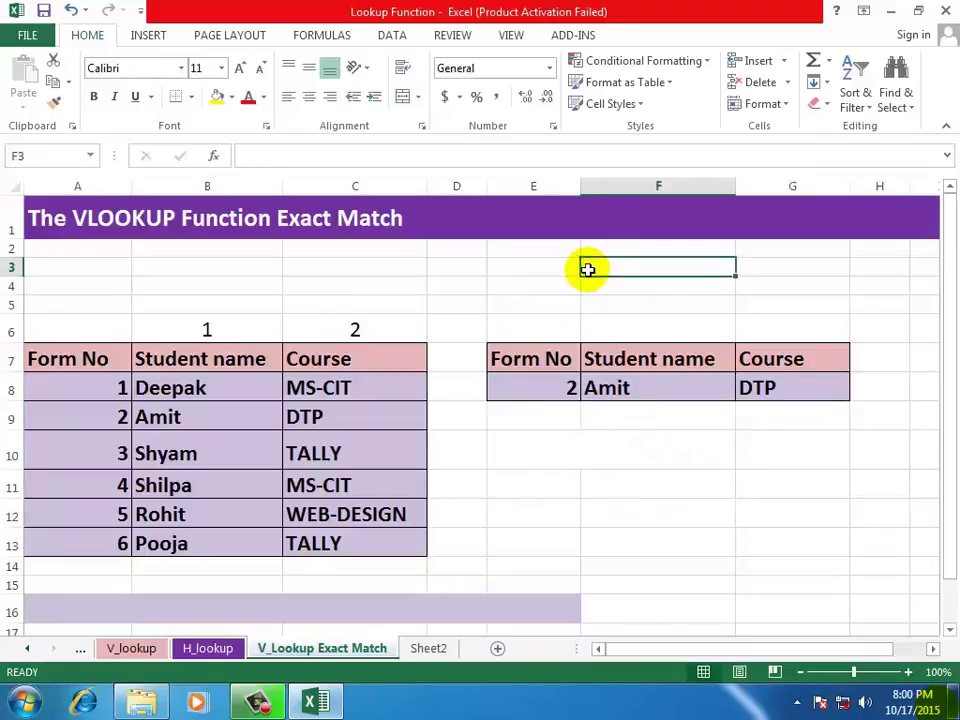
left_click(662, 485)
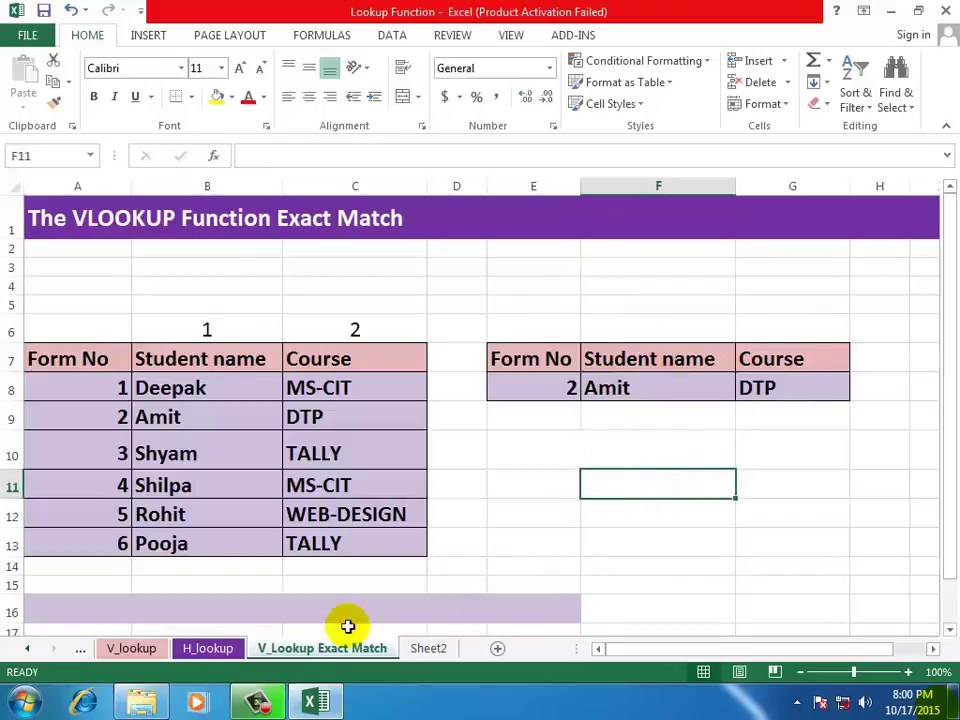
left_click(258, 705)
left_click(915, 561)
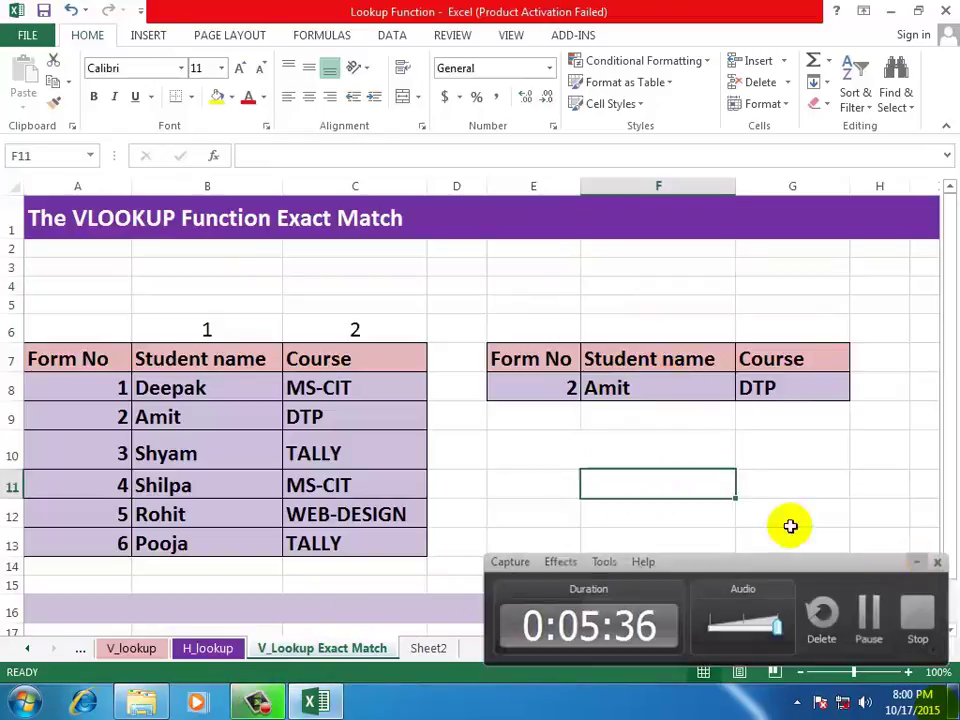